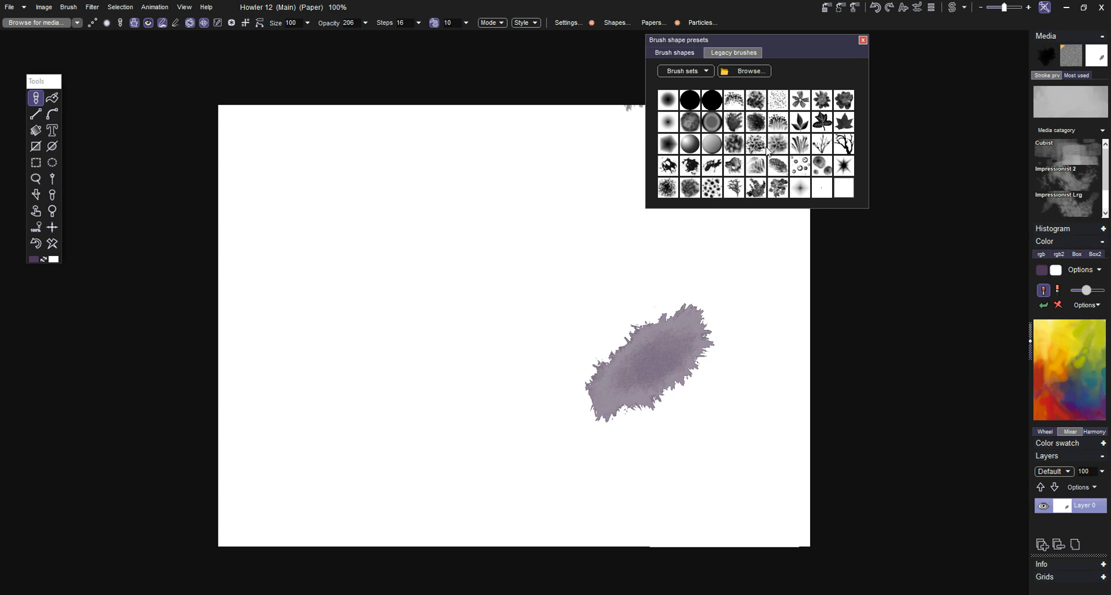
# Step: Look through the brush shape presets, comparing the new brush shapes with the legacy brushes
pyautogui.click(699, 52)
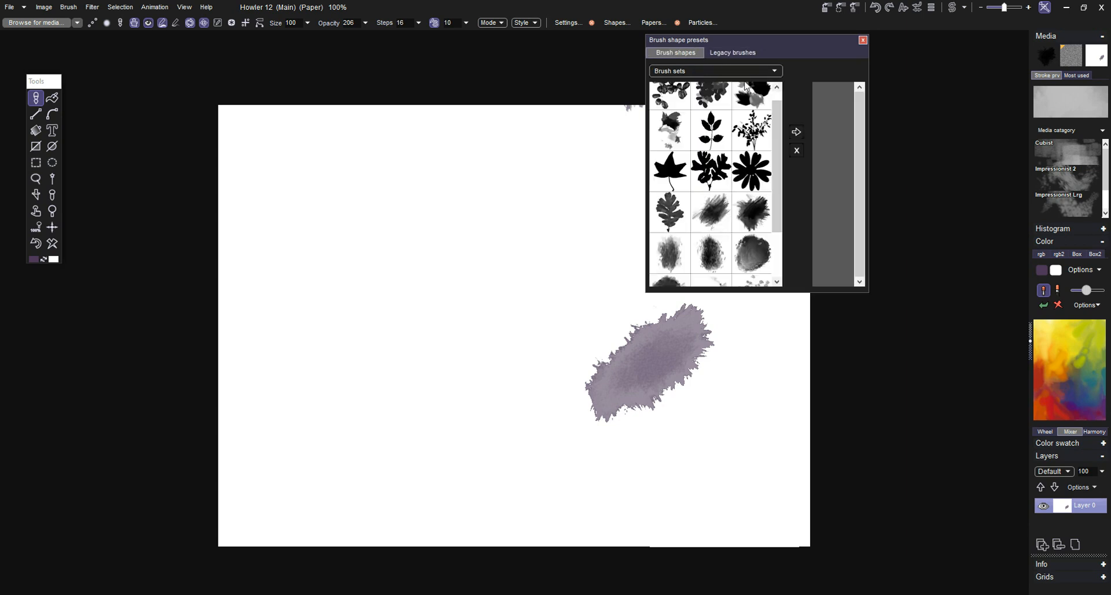
pyautogui.moveTo(776, 121)
pyautogui.mouseDown()
pyautogui.moveTo(779, 101)
pyautogui.moveTo(776, 150)
pyautogui.mouseUp()
pyautogui.click(750, 54)
pyautogui.click(684, 52)
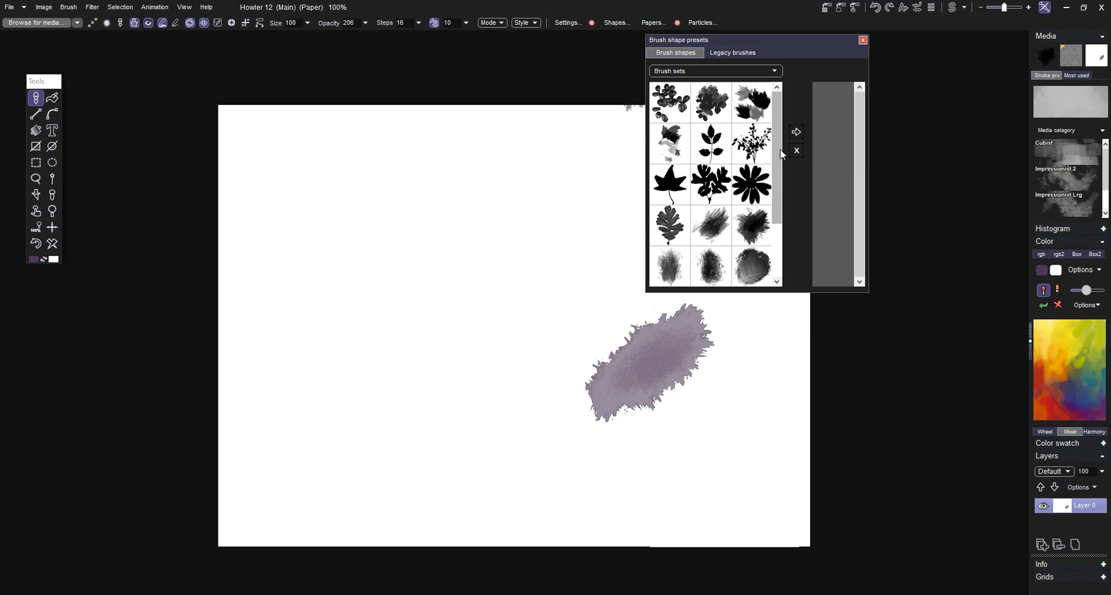
pyautogui.moveTo(781, 157); pyautogui.dragTo(776, 222)
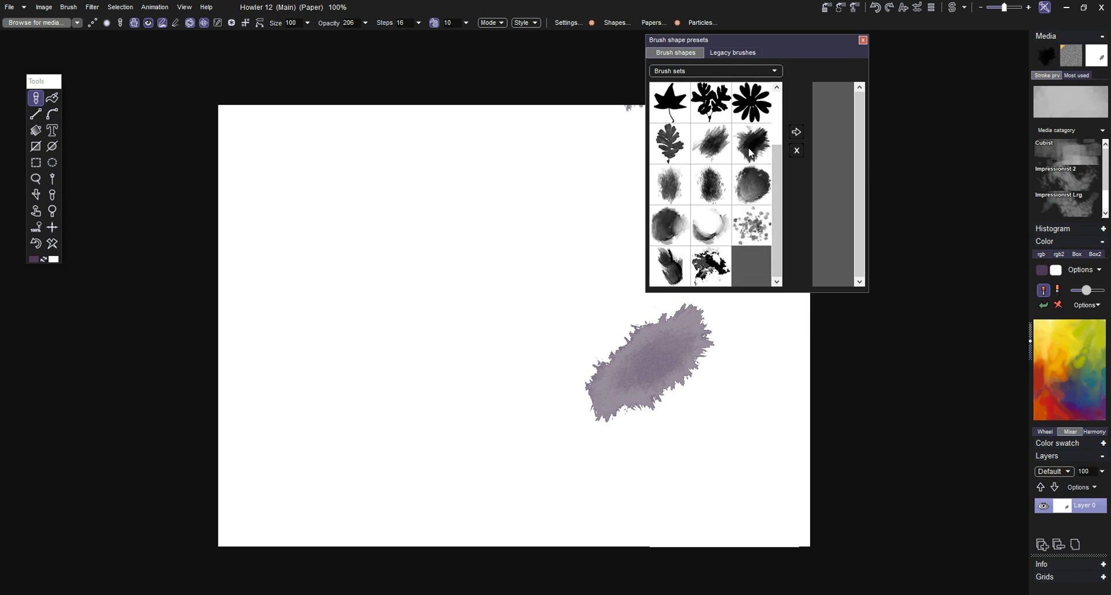
# Step: Paint a winding purple test stroke across the canvas and check which brush sets are offered for the brush shapes
pyautogui.moveTo(463, 203)
pyautogui.mouseDown()
pyautogui.moveTo(299, 344)
pyautogui.moveTo(375, 389)
pyautogui.moveTo(457, 462)
pyautogui.moveTo(591, 492)
pyautogui.mouseUp()
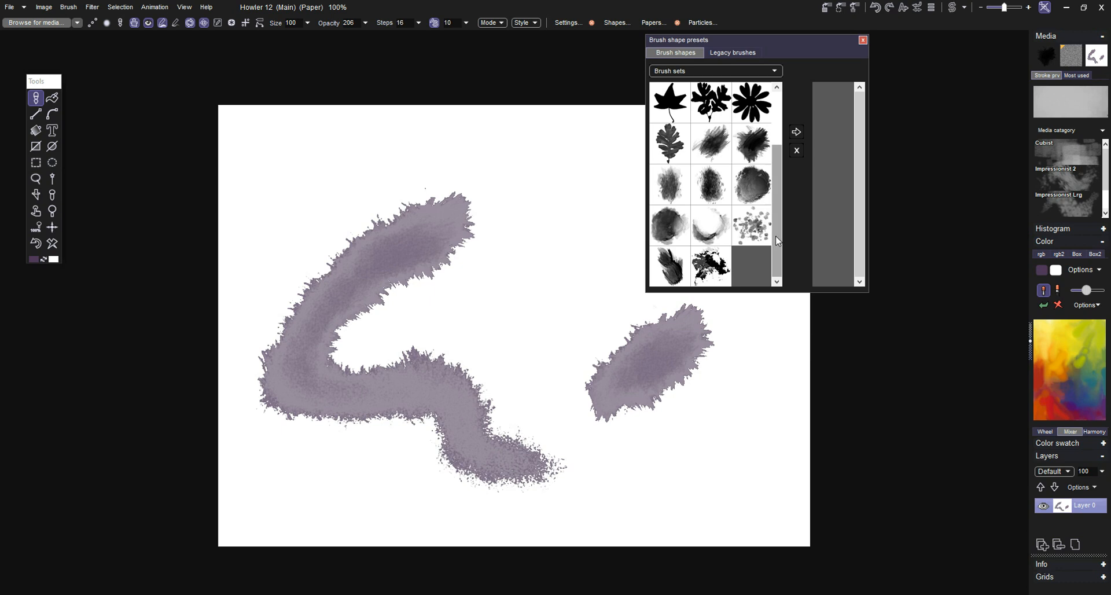
pyautogui.moveTo(774, 204); pyautogui.dragTo(773, 144)
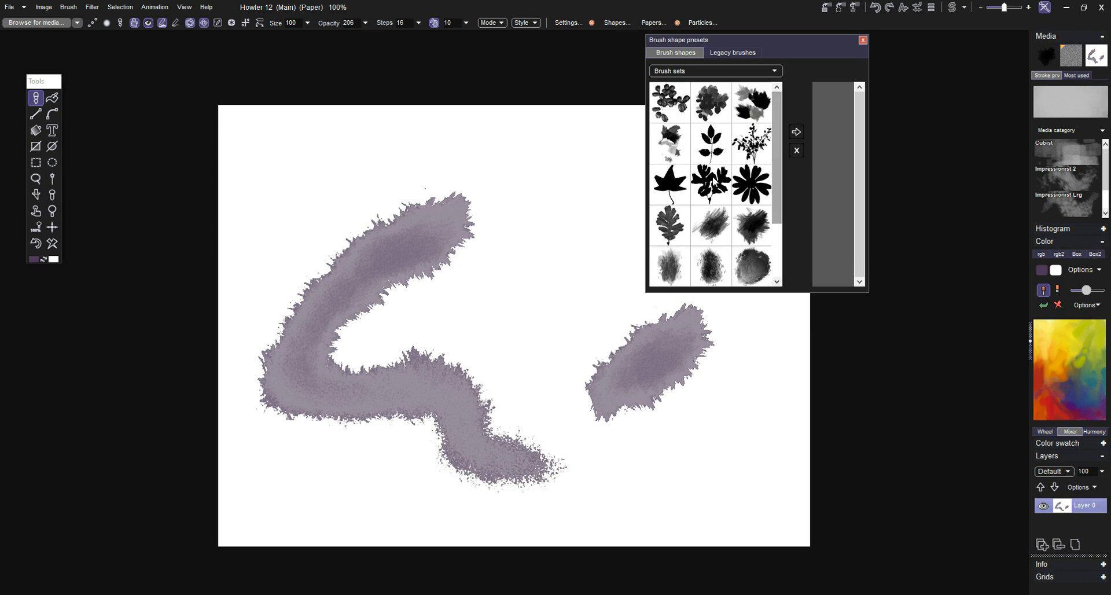
pyautogui.click(613, 160)
pyautogui.moveTo(614, 160); pyautogui.dragTo(537, 149)
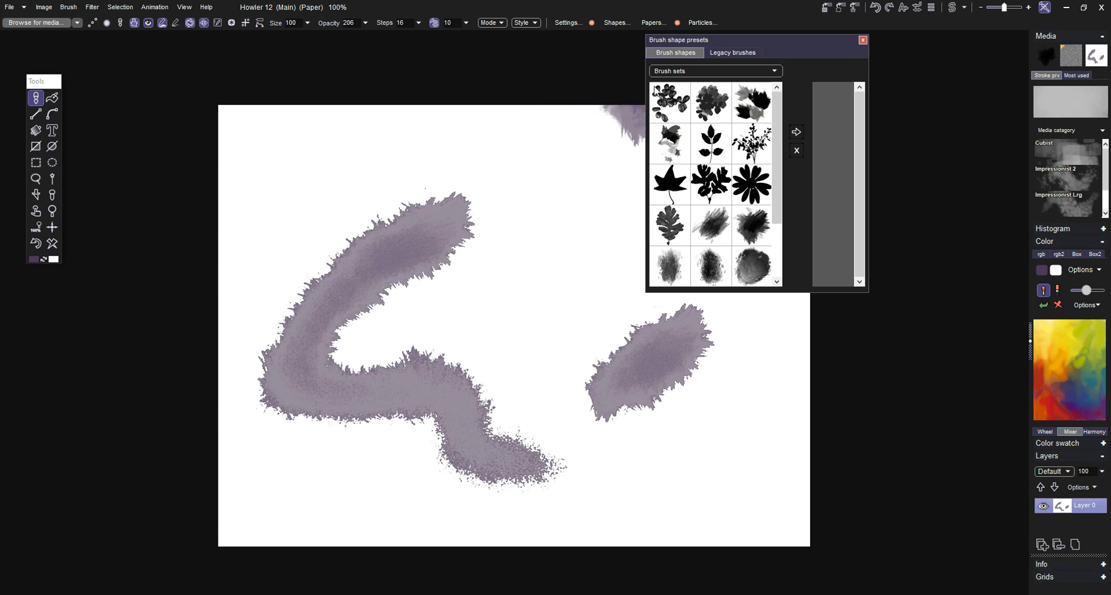
pyautogui.click(674, 69)
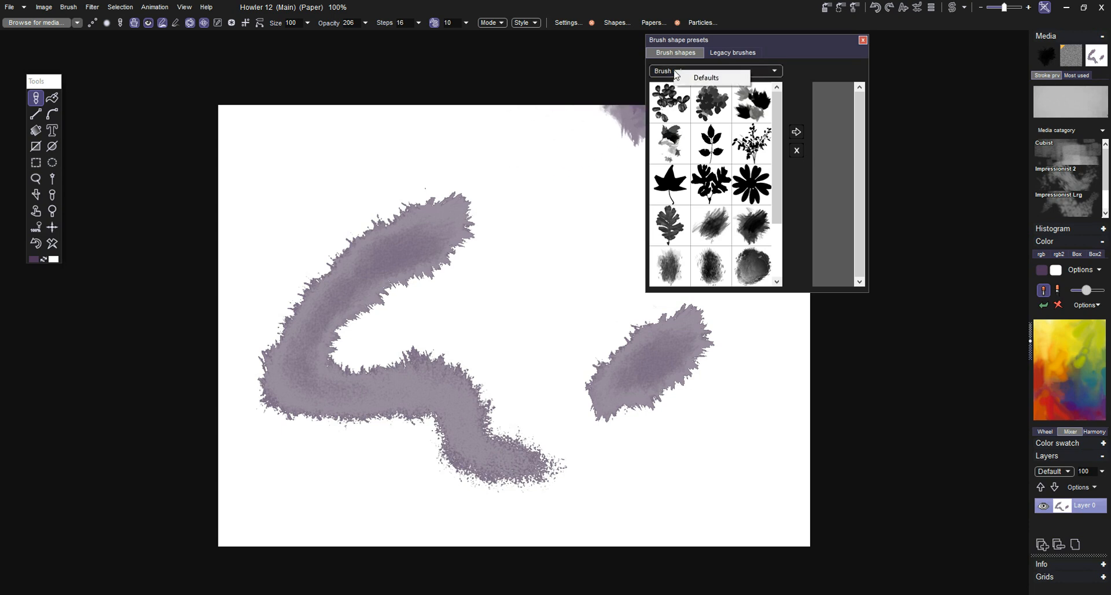
pyautogui.click(745, 43)
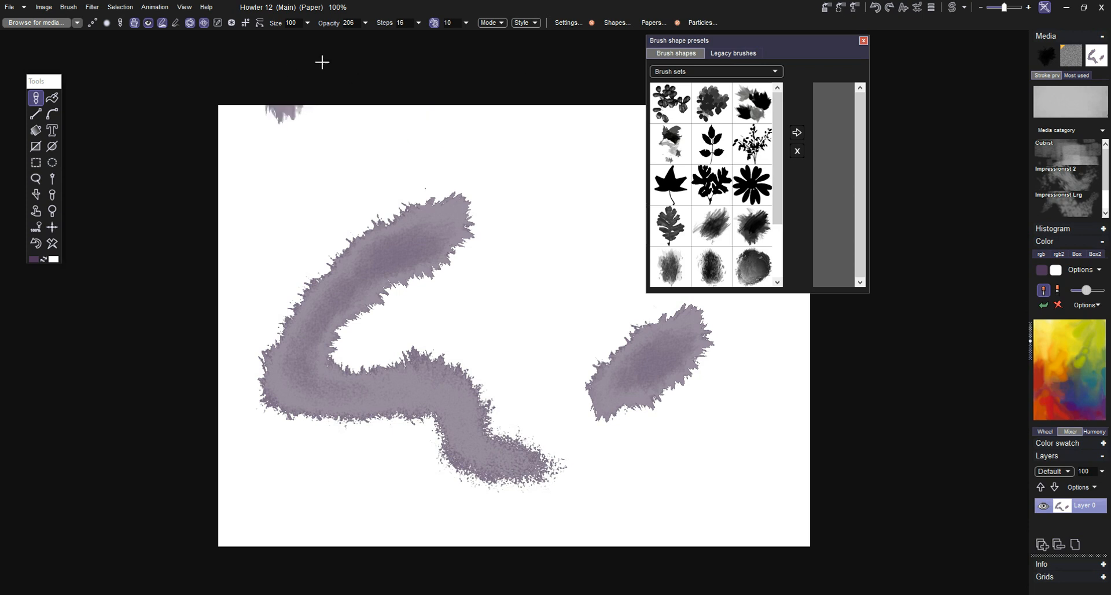
# Step: Look through the media presets in the Cybersine, Pen, Watercolor and Bristle brushes categories
pyautogui.click(76, 24)
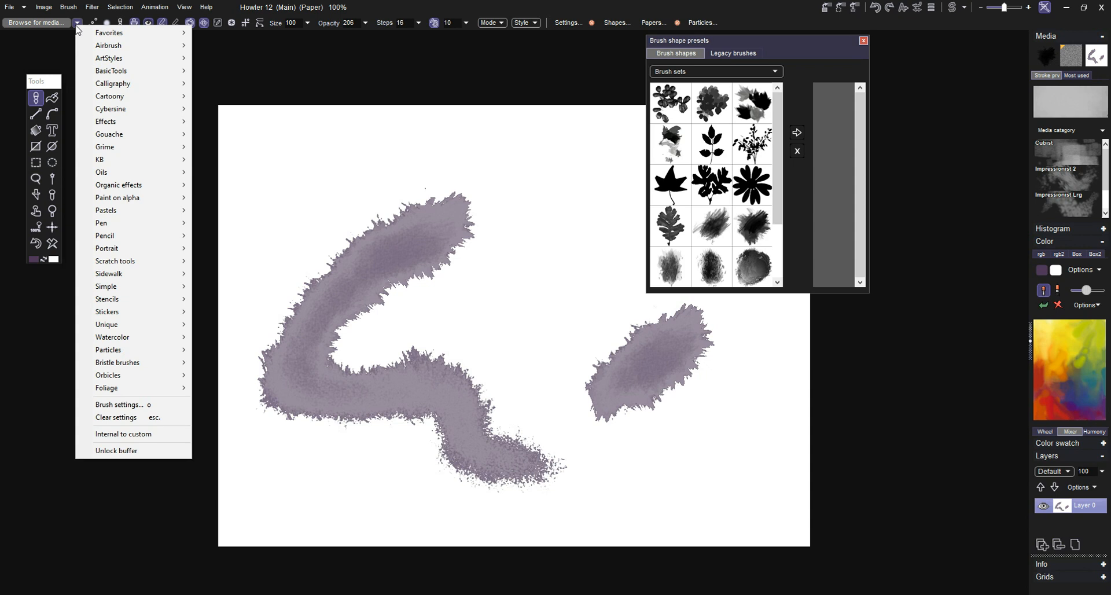
pyautogui.moveTo(117, 125)
pyautogui.moveTo(179, 119)
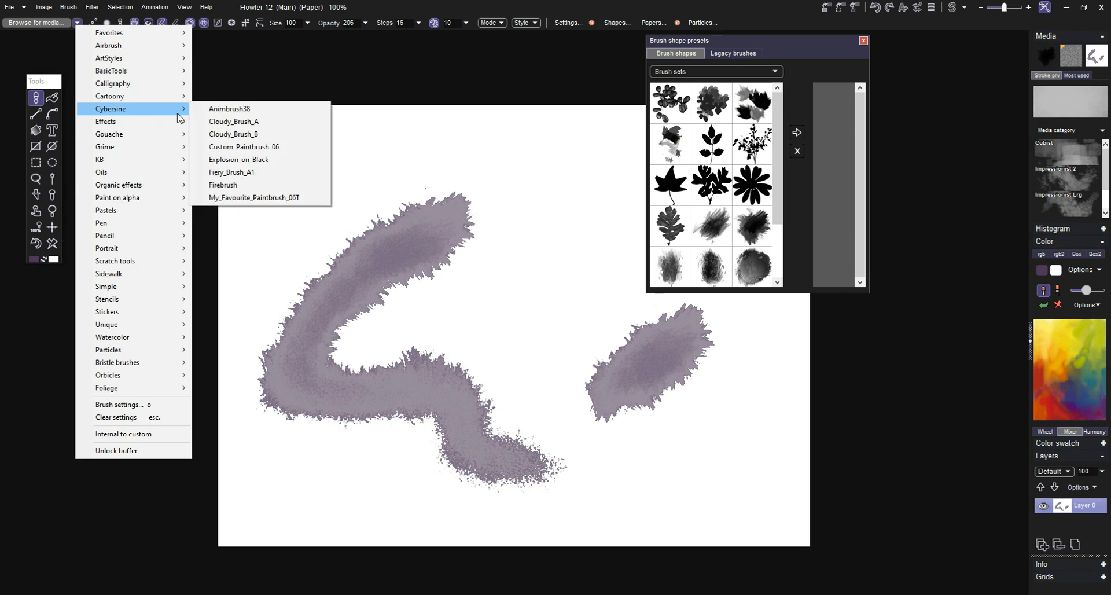
pyautogui.moveTo(135, 225)
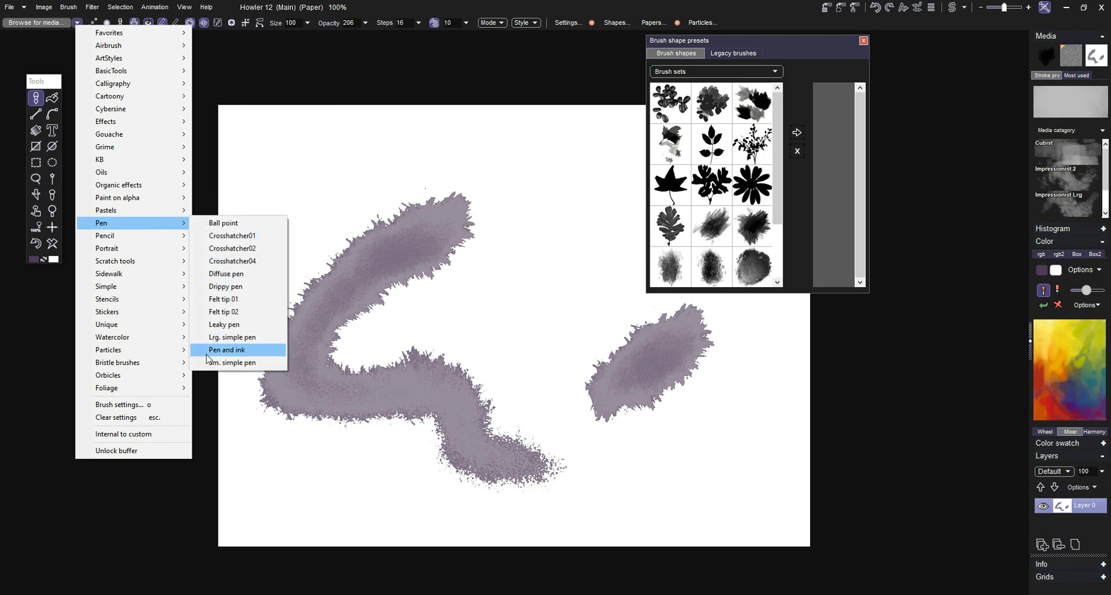
pyautogui.moveTo(164, 342)
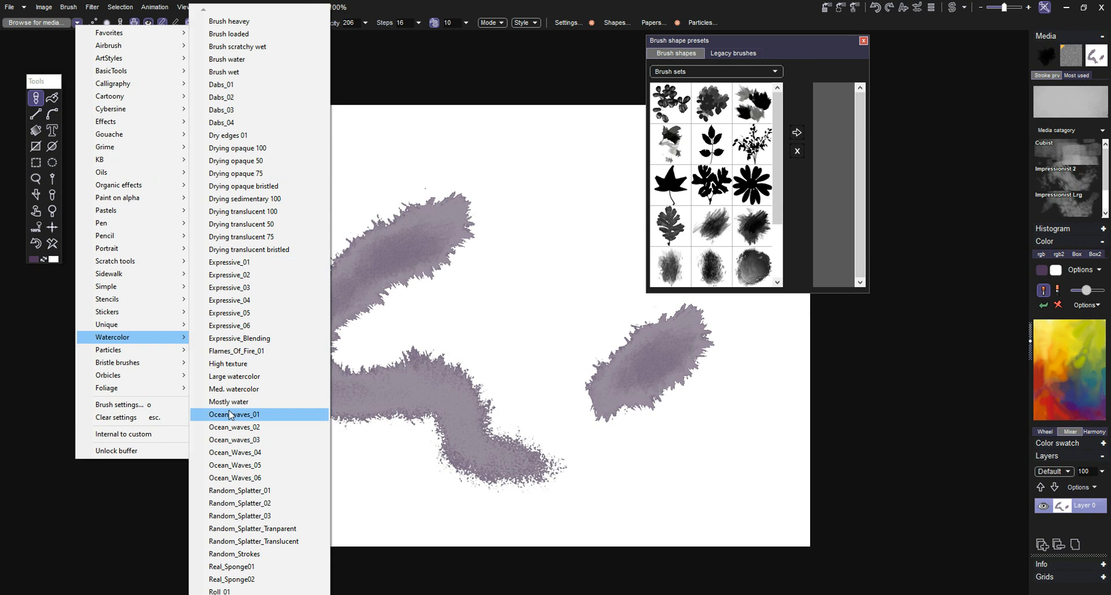
pyautogui.moveTo(173, 365)
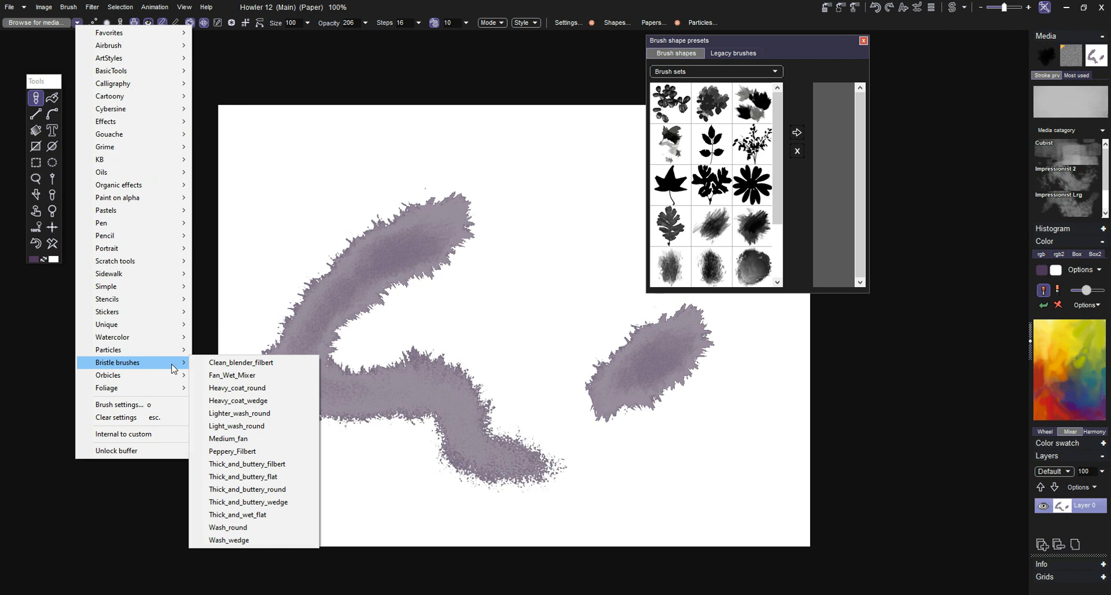
pyautogui.click(355, 7)
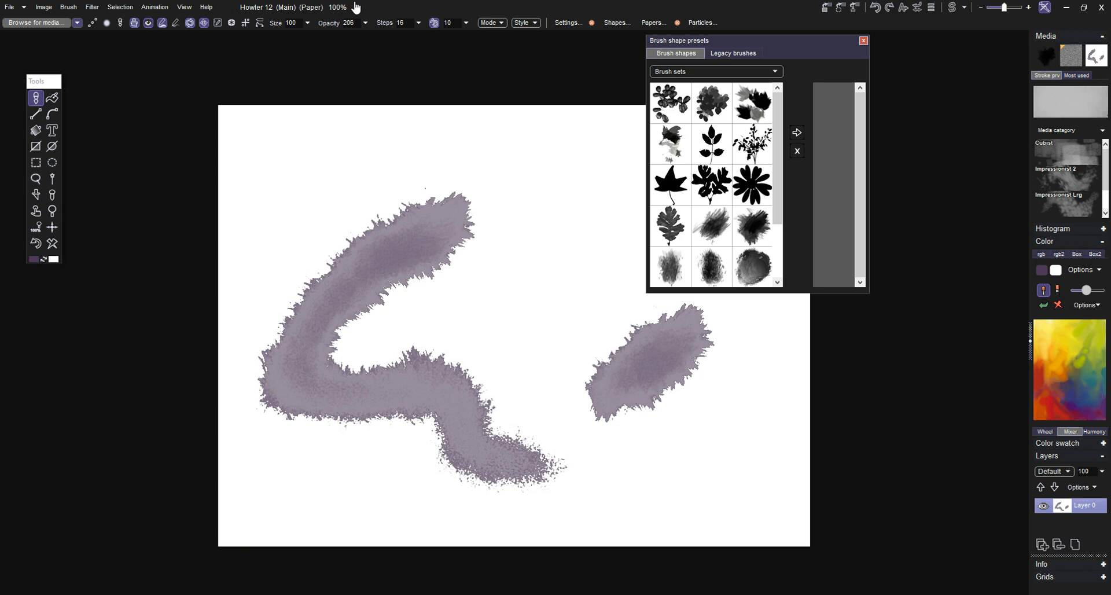
# Step: Paint a test stroke with the current paper, select the coarse grid paper texture and paint another stroke to compare
pyautogui.click(653, 24)
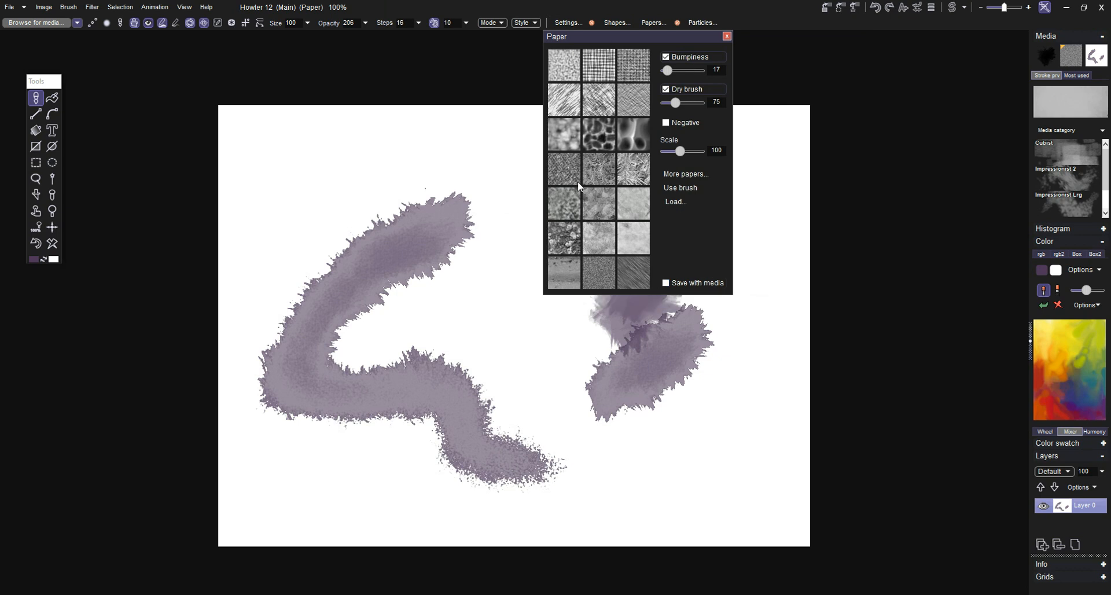
pyautogui.moveTo(460, 219)
pyautogui.mouseDown()
pyautogui.moveTo(330, 185)
pyautogui.moveTo(245, 201)
pyautogui.moveTo(521, 378)
pyautogui.mouseUp()
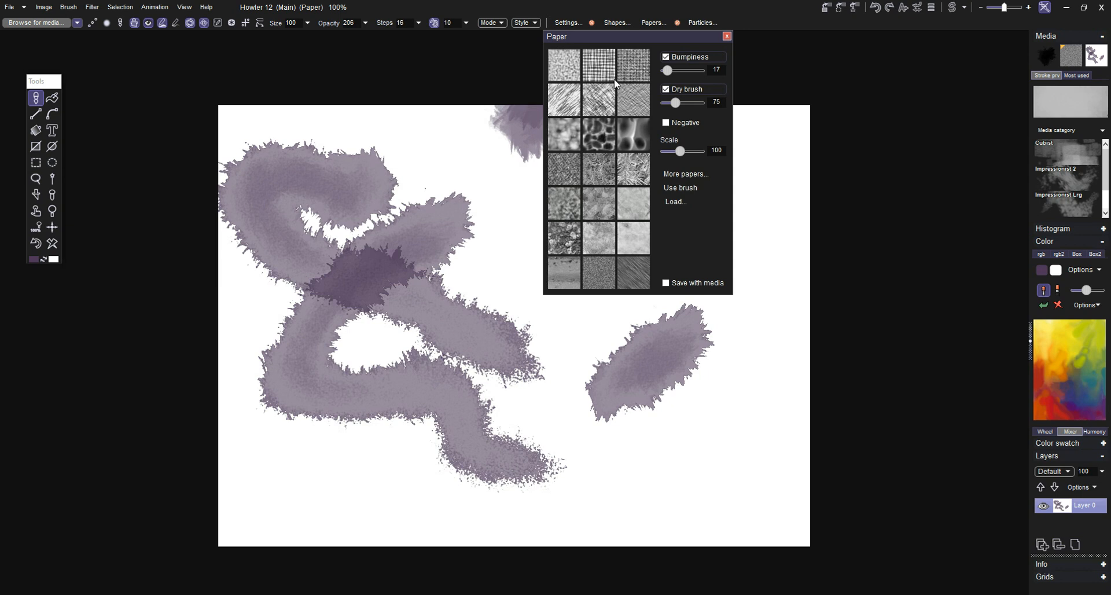
pyautogui.click(599, 65)
pyautogui.moveTo(477, 156)
pyautogui.mouseDown()
pyautogui.moveTo(517, 323)
pyautogui.moveTo(445, 194)
pyautogui.moveTo(425, 223)
pyautogui.mouseUp()
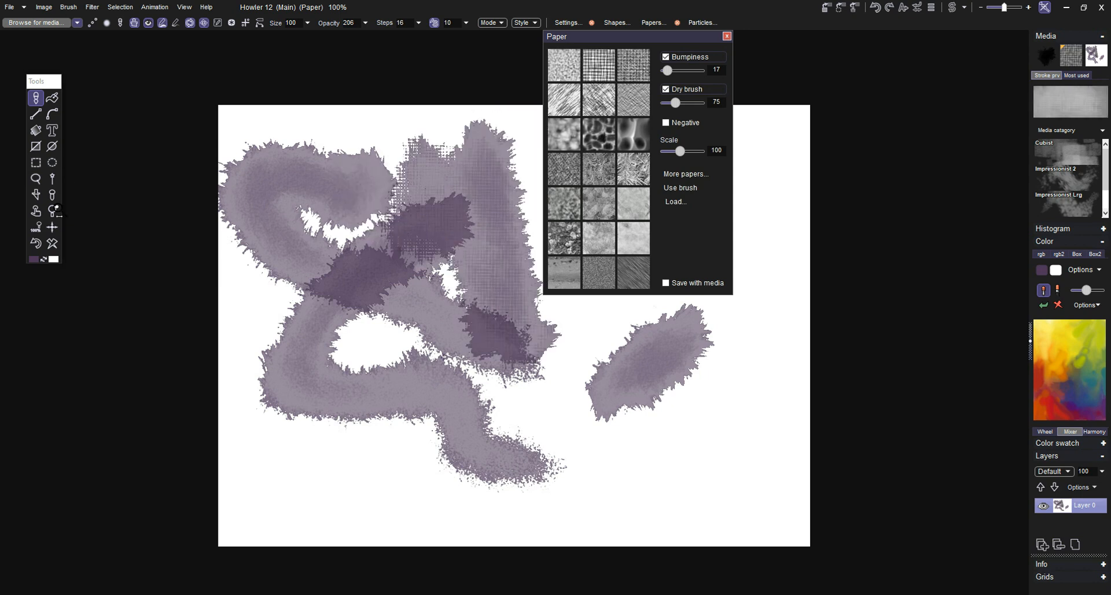
# Step: Clear the canvas and compare grid paper strokes painted at bumpiness 17 and 255
pyautogui.click(52, 243)
pyautogui.moveTo(330, 248)
pyautogui.mouseDown()
pyautogui.moveTo(441, 269)
pyautogui.moveTo(502, 463)
pyautogui.mouseUp()
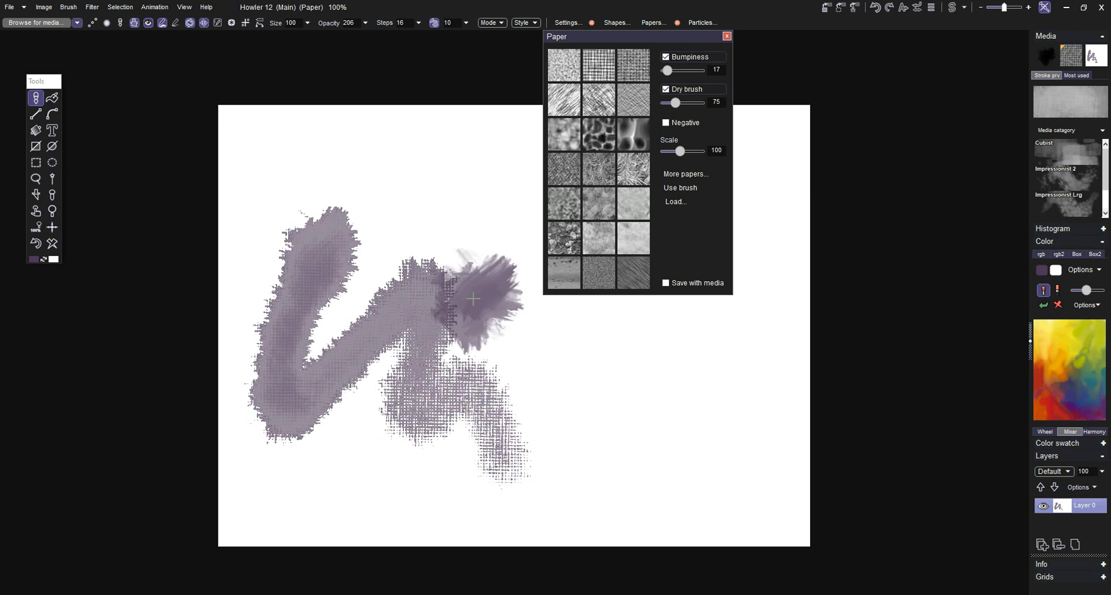
pyautogui.moveTo(678, 68); pyautogui.dragTo(700, 70)
pyautogui.moveTo(476, 151)
pyautogui.mouseDown()
pyautogui.moveTo(541, 300)
pyautogui.moveTo(633, 442)
pyautogui.moveTo(692, 374)
pyautogui.mouseUp()
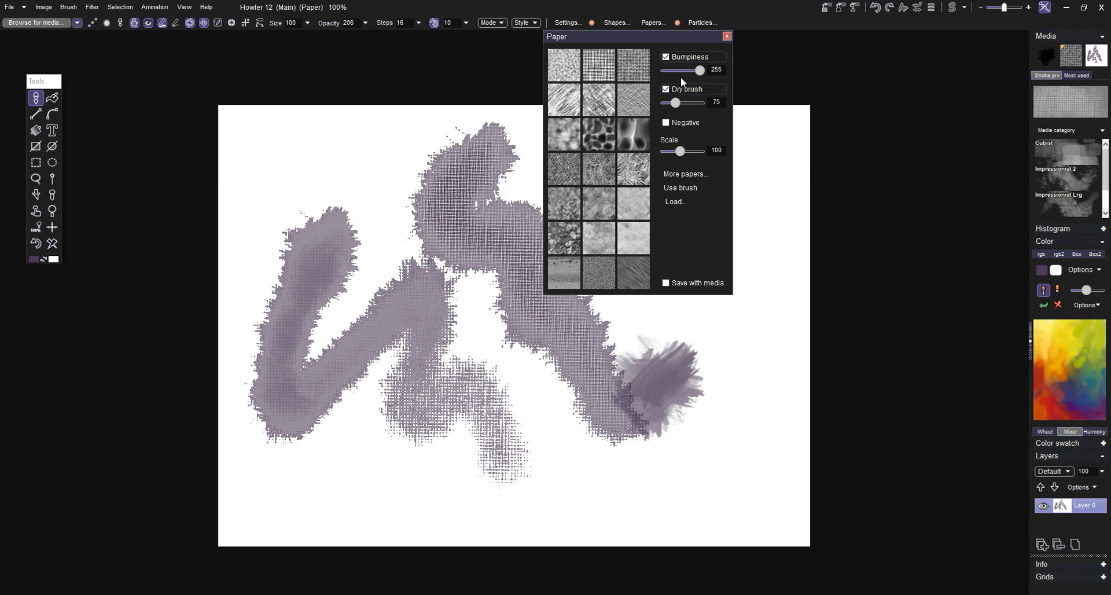
# Step: Set the paper's bumpiness to 17 and dry brush to 246, and paint a test stroke across the canvas's upper part
pyautogui.moveTo(680, 73)
pyautogui.mouseDown()
pyautogui.moveTo(668, 74)
pyautogui.moveTo(681, 102)
pyautogui.moveTo(698, 103)
pyautogui.mouseUp()
pyautogui.hotkey('ctrl', 'z')
pyautogui.moveTo(229, 191)
pyautogui.mouseDown()
pyautogui.moveTo(411, 161)
pyautogui.moveTo(459, 134)
pyautogui.mouseUp()
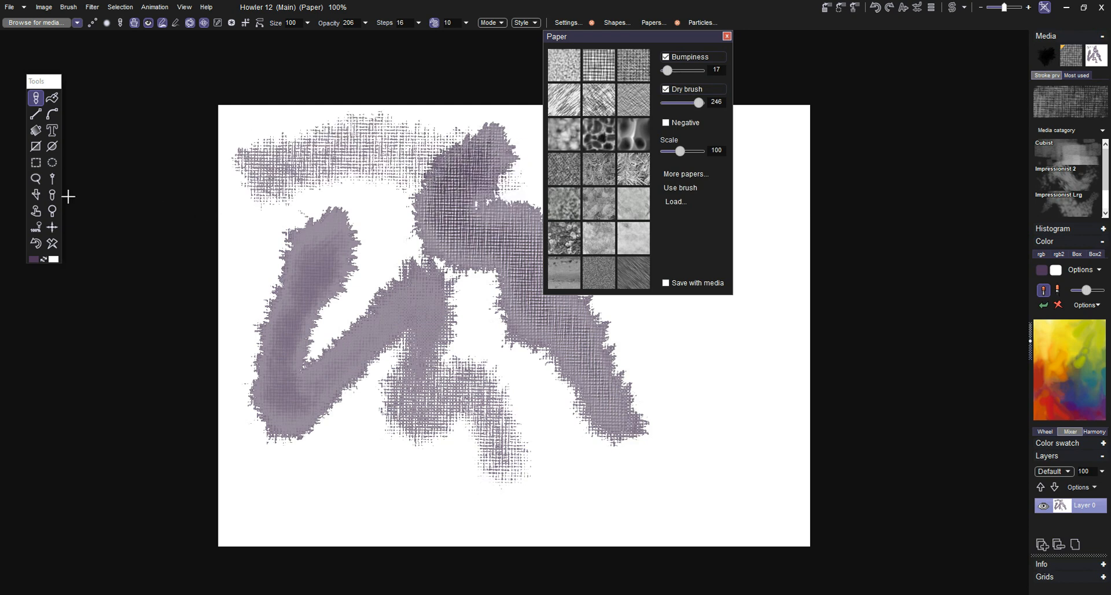
# Step: Undo the test strokes until the canvas is blank and close the paper settings
pyautogui.click(38, 243)
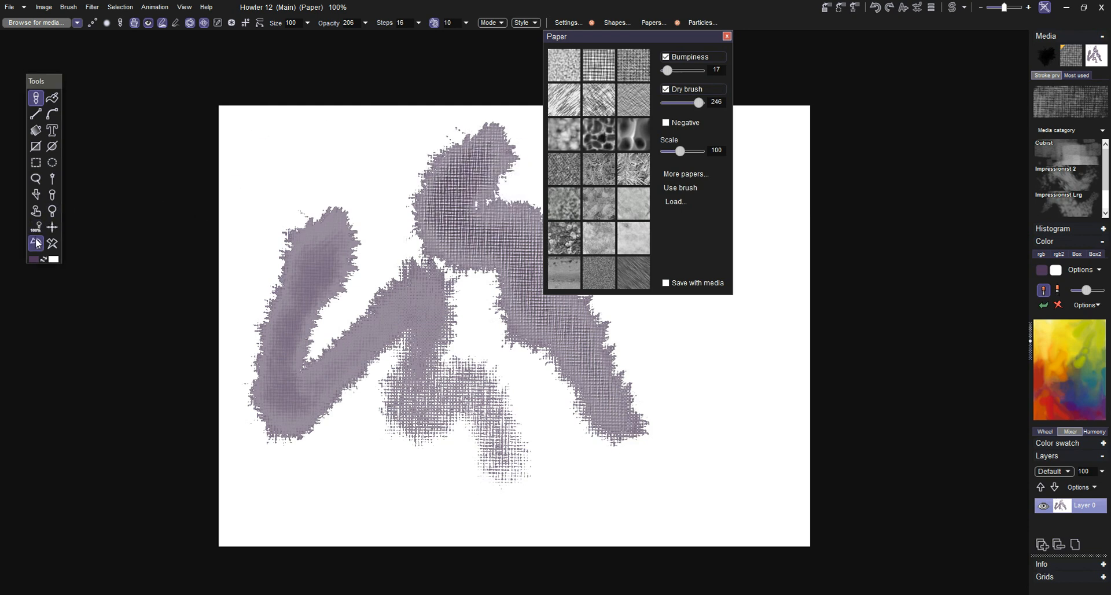
pyautogui.click(38, 243)
pyautogui.click(38, 243)
pyautogui.moveTo(466, 232); pyautogui.dragTo(498, 211)
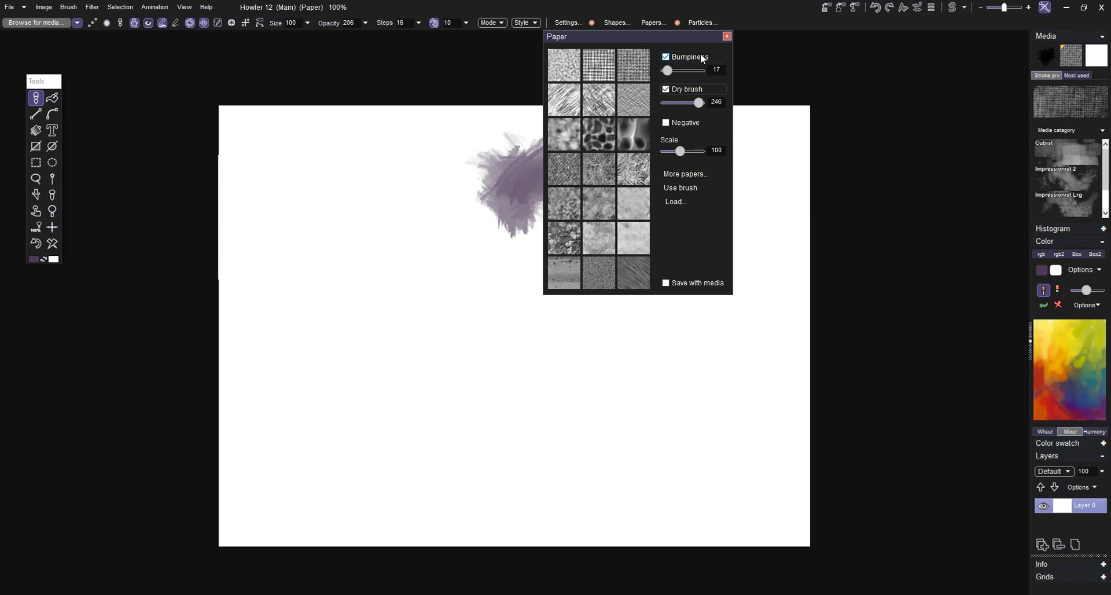
pyautogui.click(728, 34)
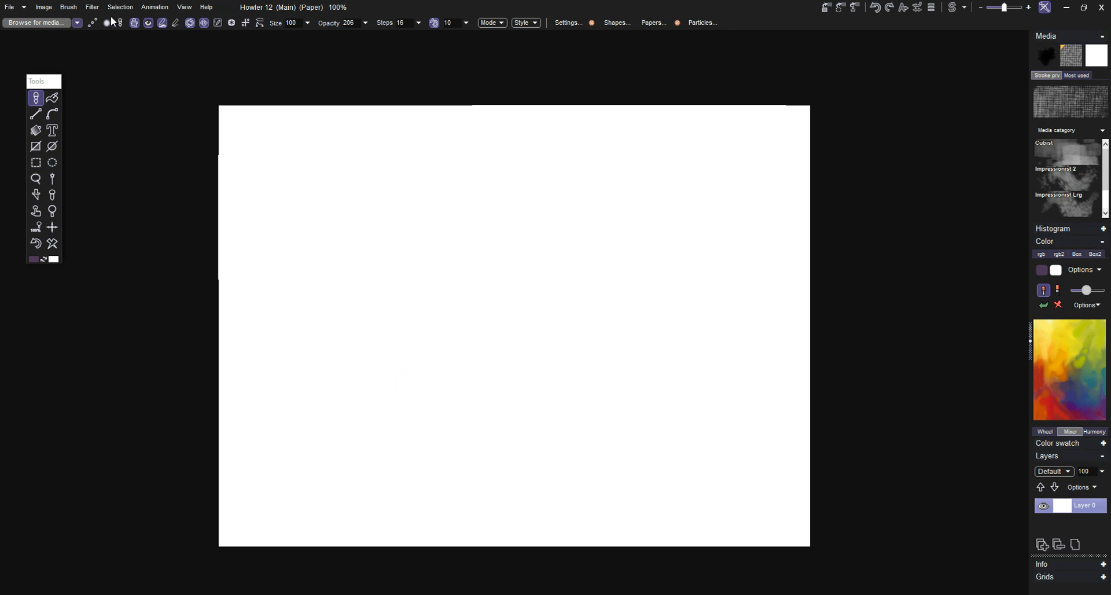
# Step: Open the recent image Picture0029.jpg, discarding the current canvas, and store a copy of it
pyautogui.click(24, 8)
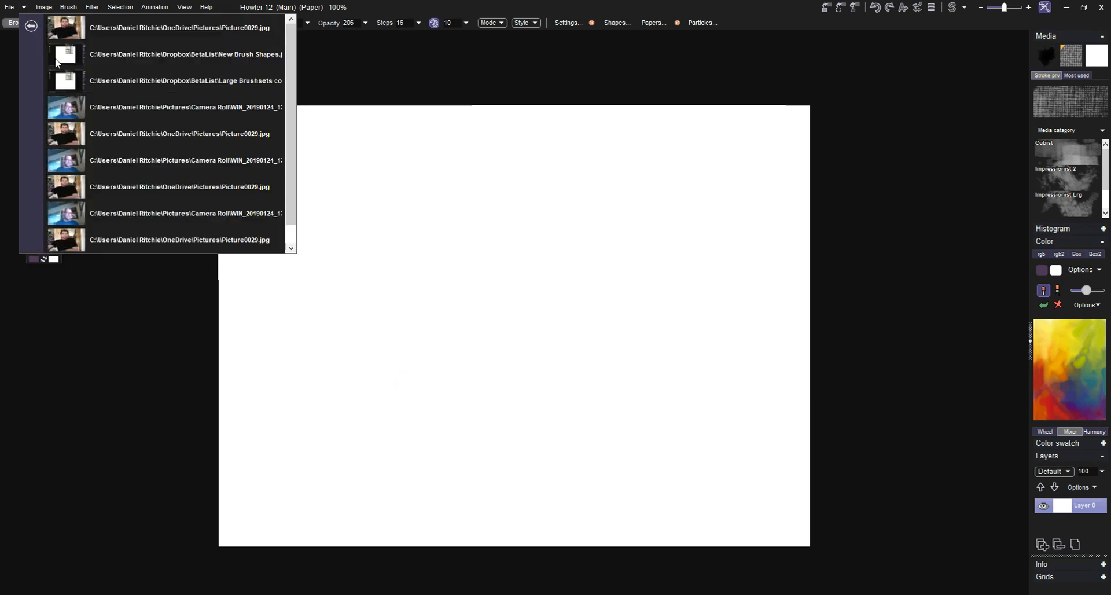
pyautogui.click(74, 132)
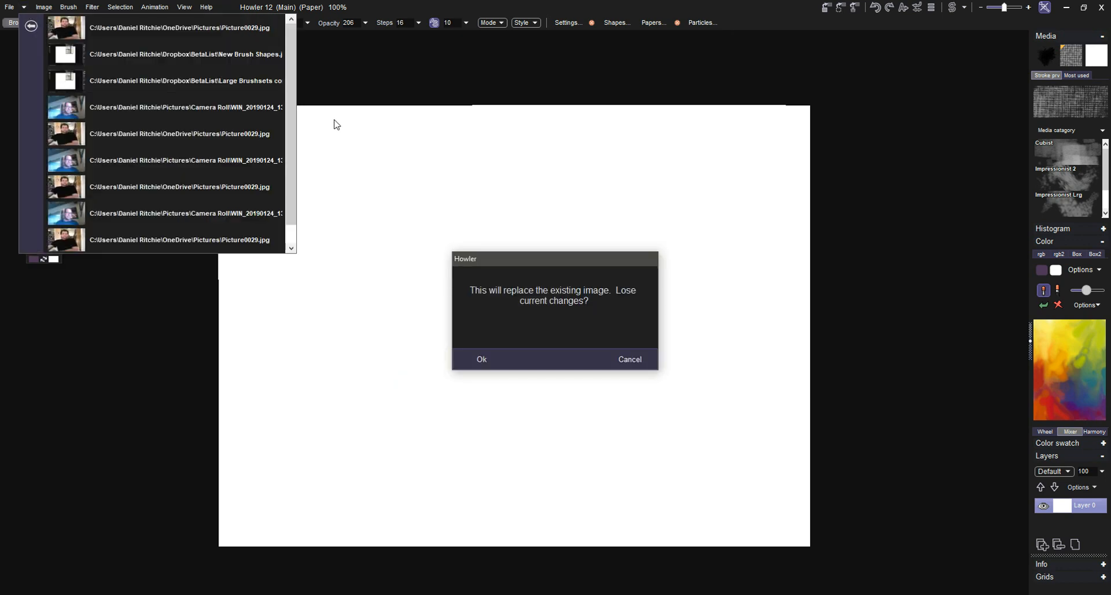
pyautogui.click(482, 359)
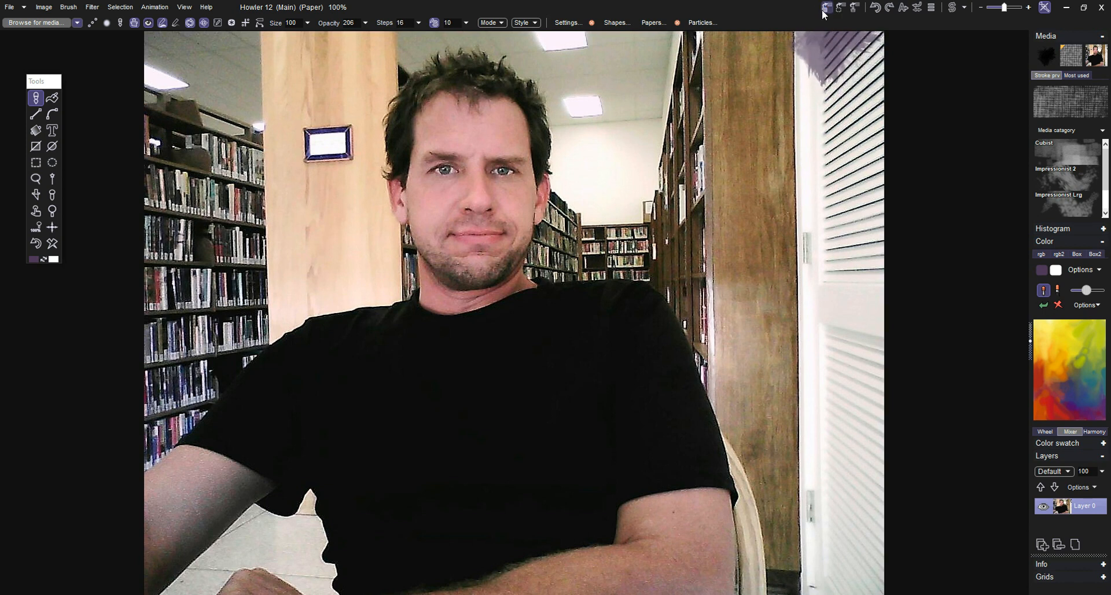
pyautogui.click(823, 11)
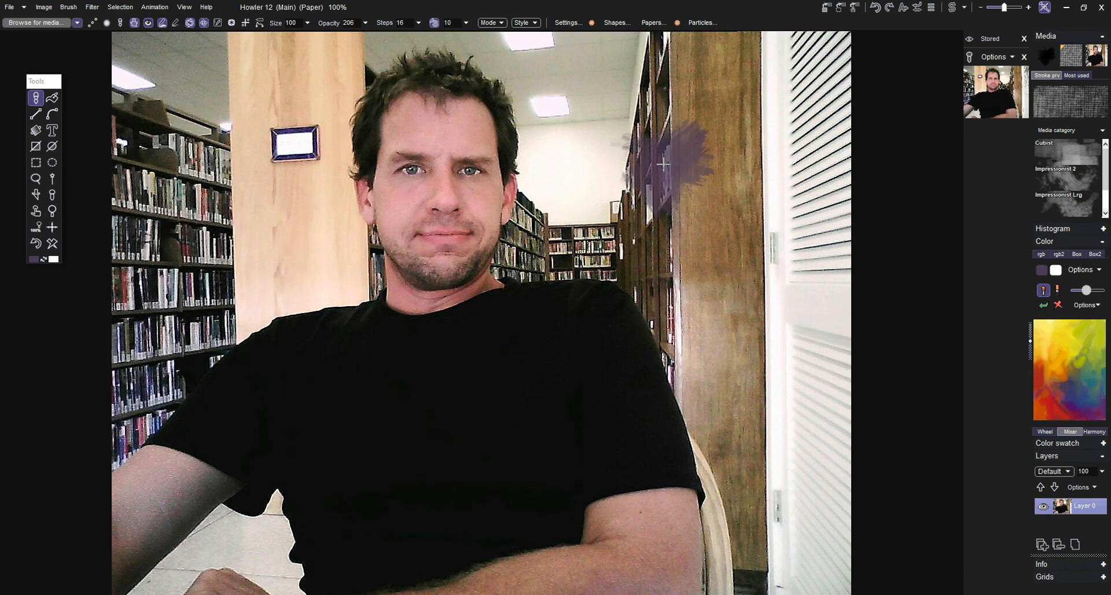
# Step: Switch the stored images panel to the opposite side and back, moving the Tools panel clear of it
pyautogui.click(974, 38)
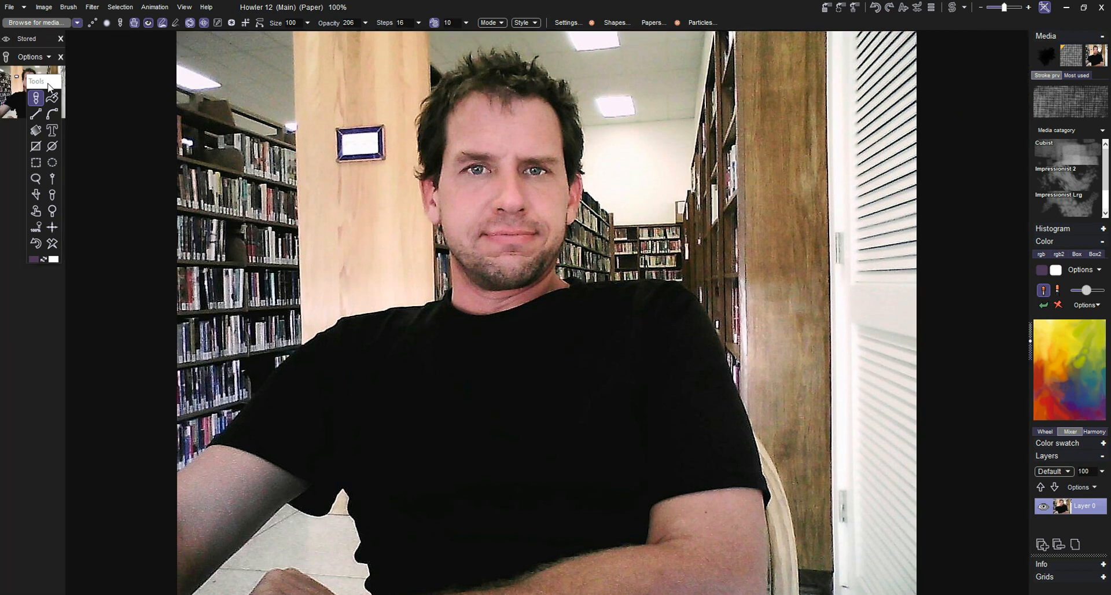
pyautogui.moveTo(47, 83); pyautogui.dragTo(125, 89)
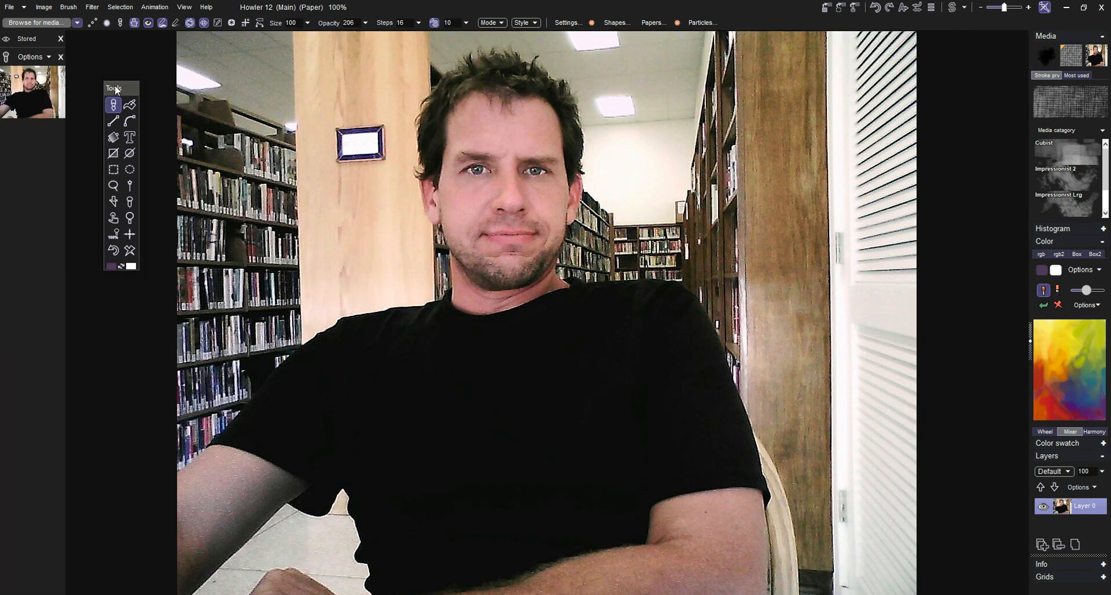
pyautogui.click(8, 40)
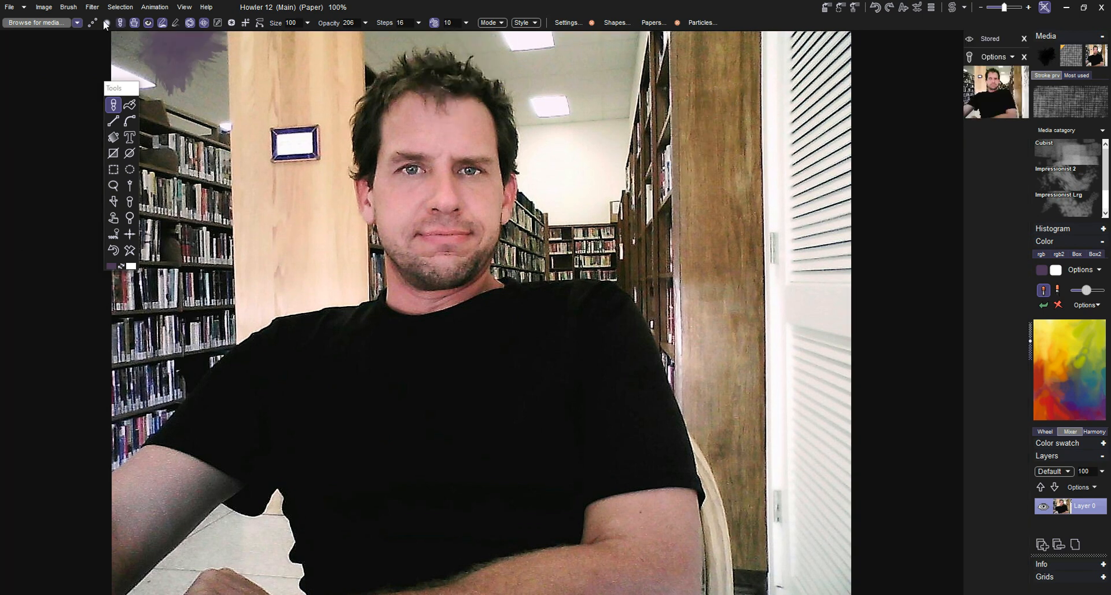
# Step: Browse the Useful_Art folder and store Colorfulfruit.jpg and Canyon01.jpg alongside the current image
pyautogui.click(10, 7)
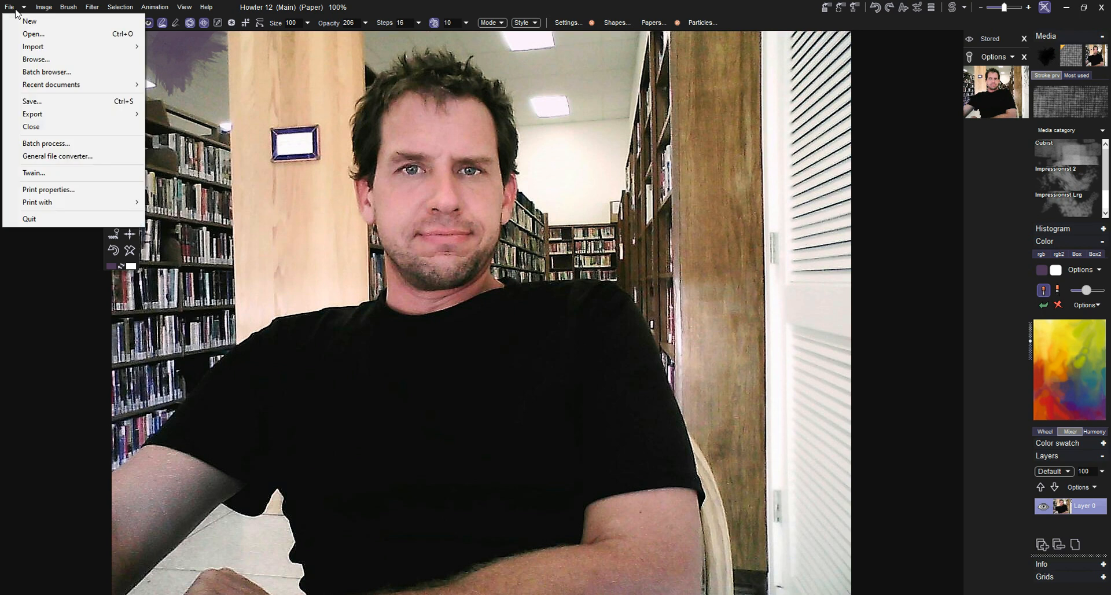
pyautogui.click(42, 60)
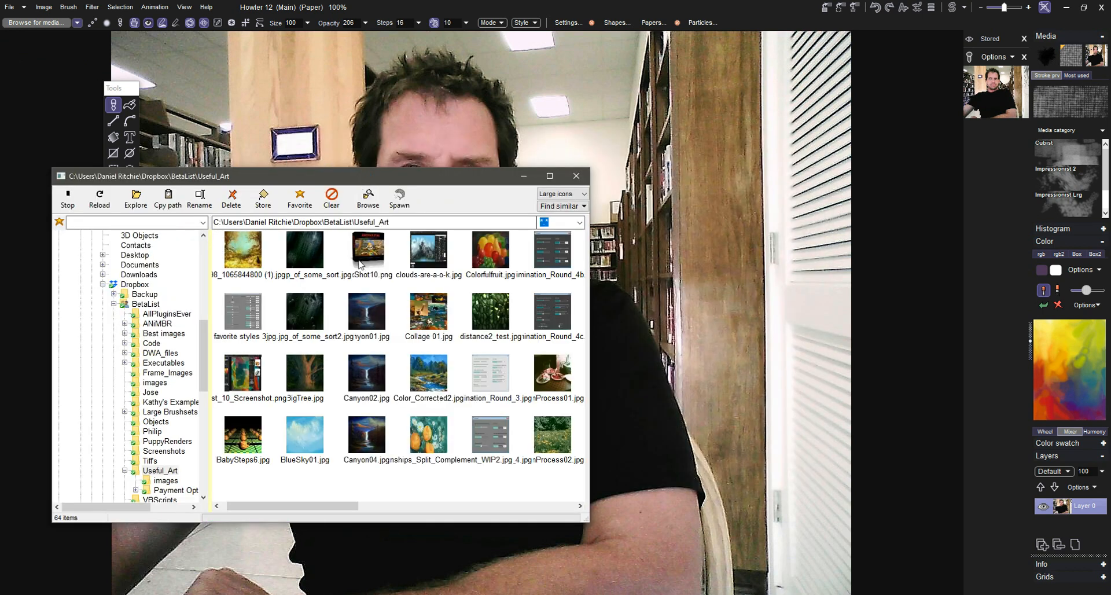
pyautogui.click(488, 260)
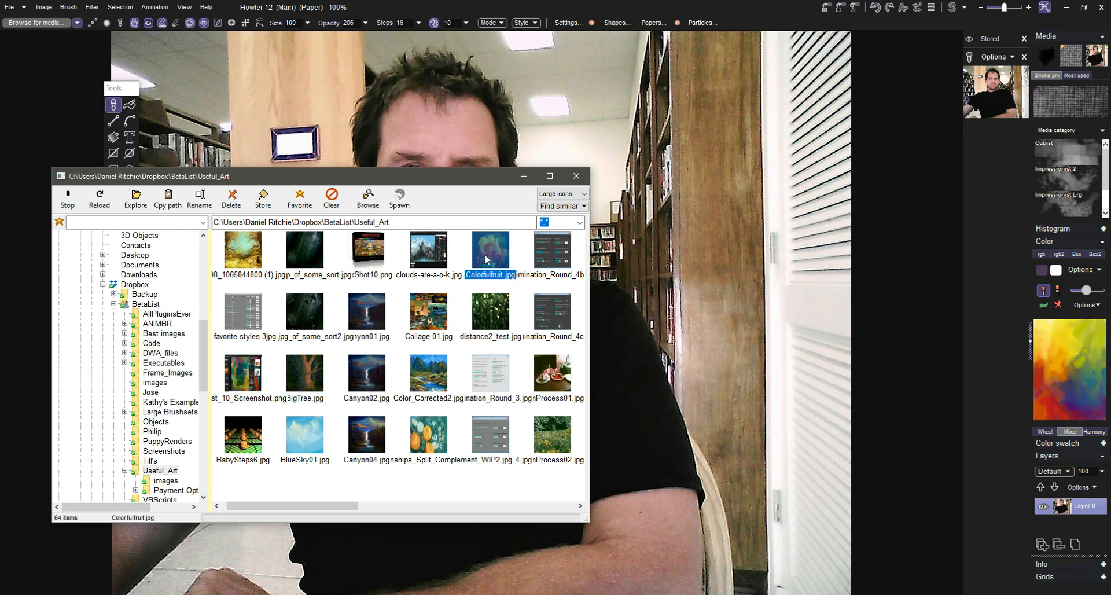
pyautogui.click(275, 205)
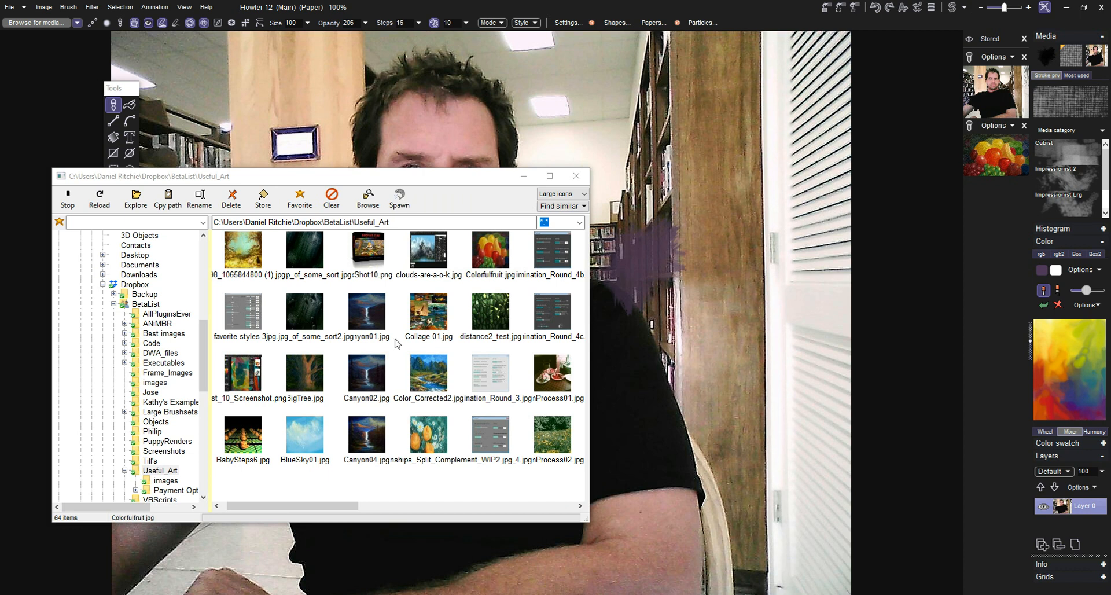
pyautogui.click(366, 328)
pyautogui.click(263, 198)
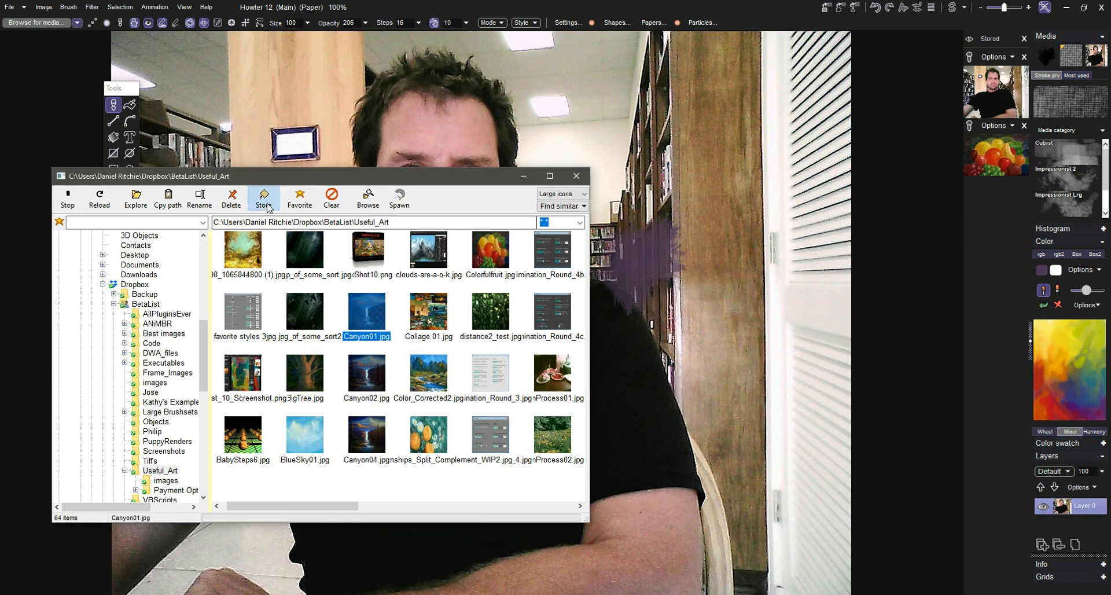
pyautogui.click(254, 245)
pyautogui.click(264, 199)
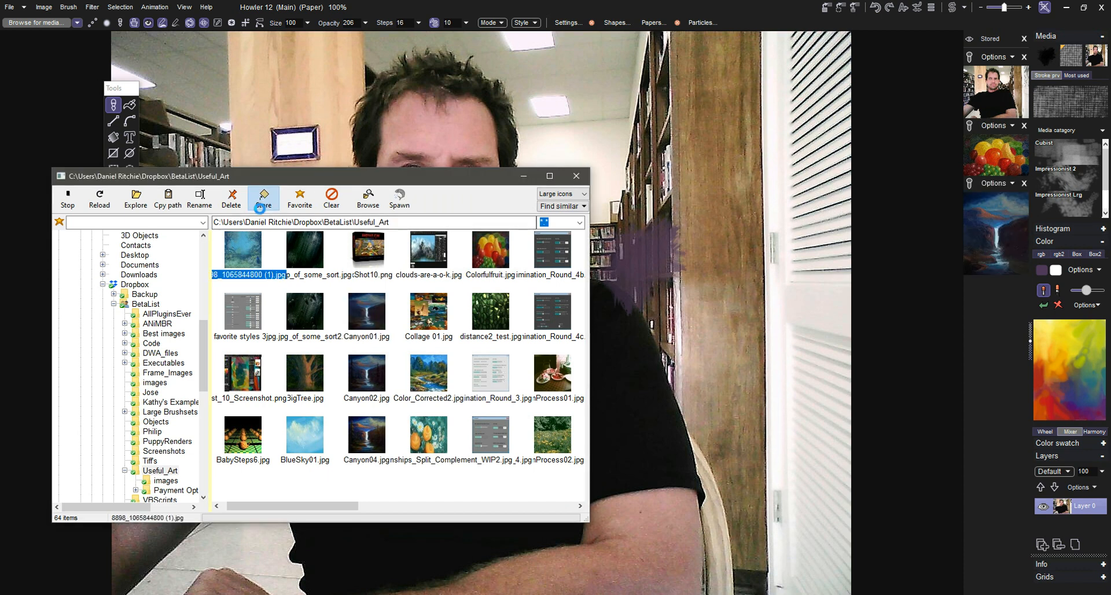
pyautogui.click(364, 504)
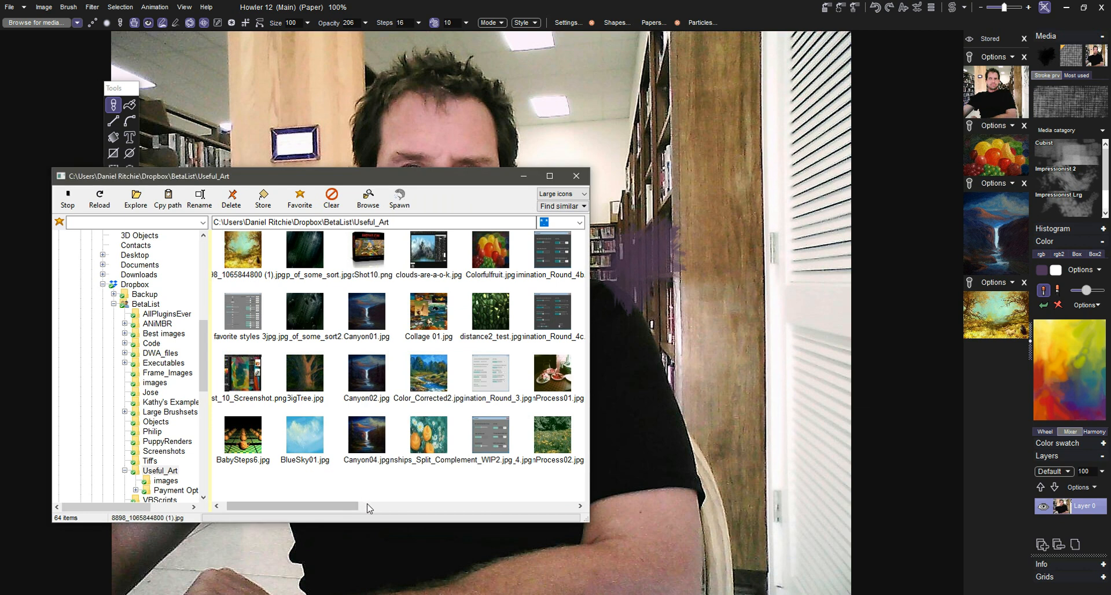
pyautogui.click(535, 503)
pyautogui.click(493, 391)
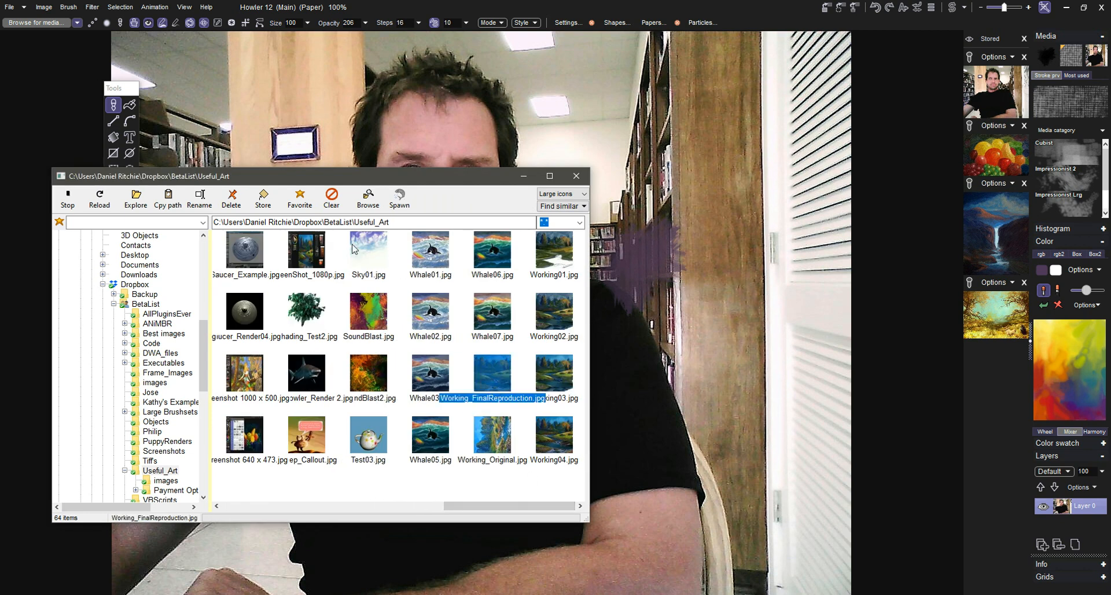
pyautogui.click(263, 199)
# Step: Store ScreenShot_1080p.jpg and Screenshot 1000 x 500.jpg from the Useful_Art folder
pyautogui.click(293, 258)
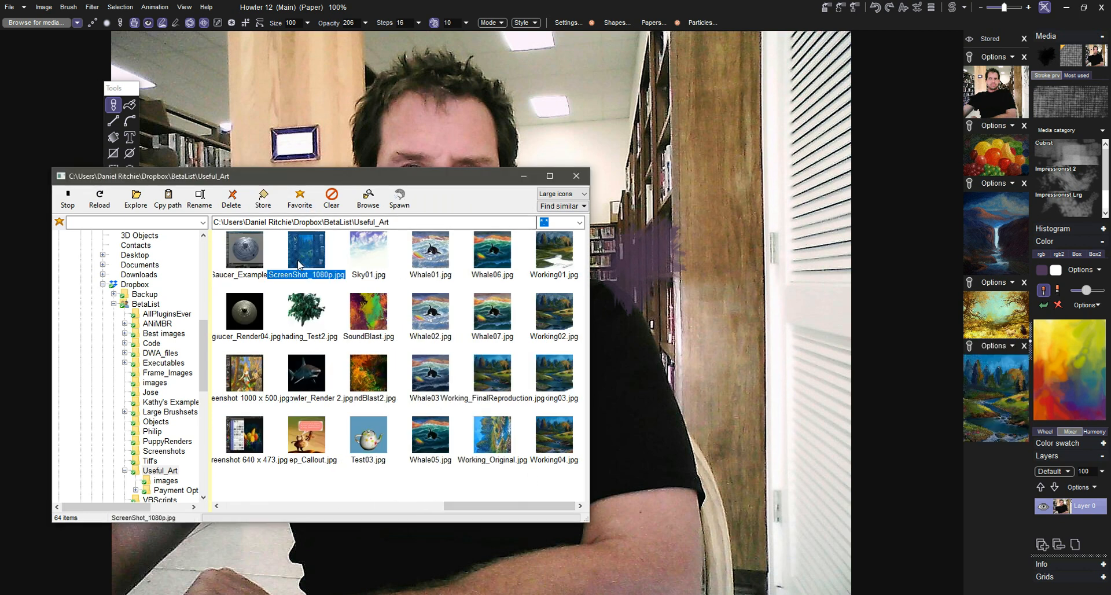
pyautogui.click(263, 198)
pyautogui.click(263, 376)
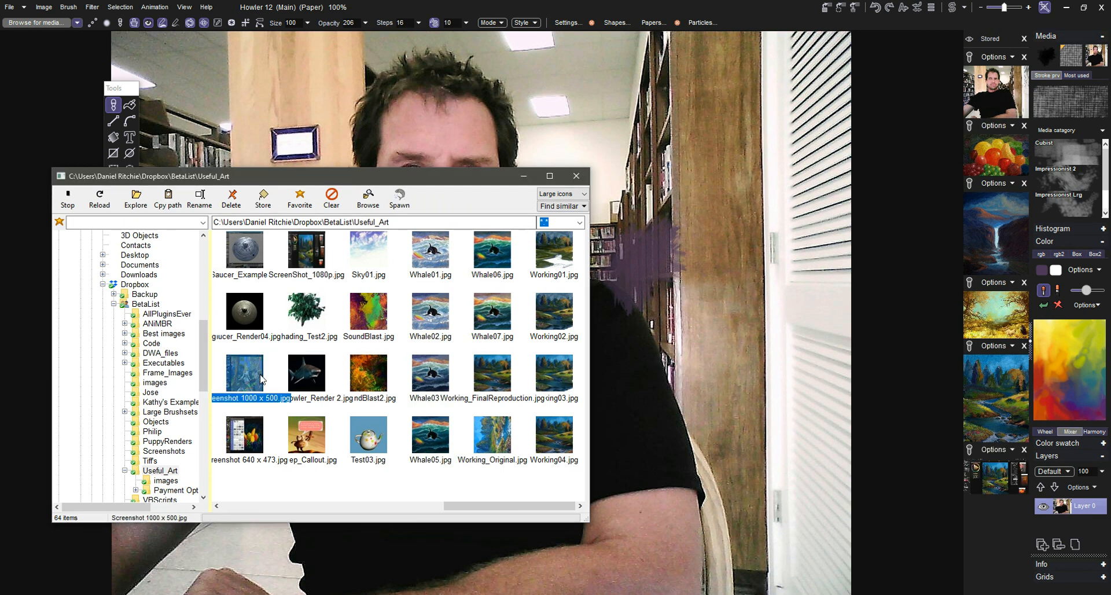
pyautogui.click(264, 198)
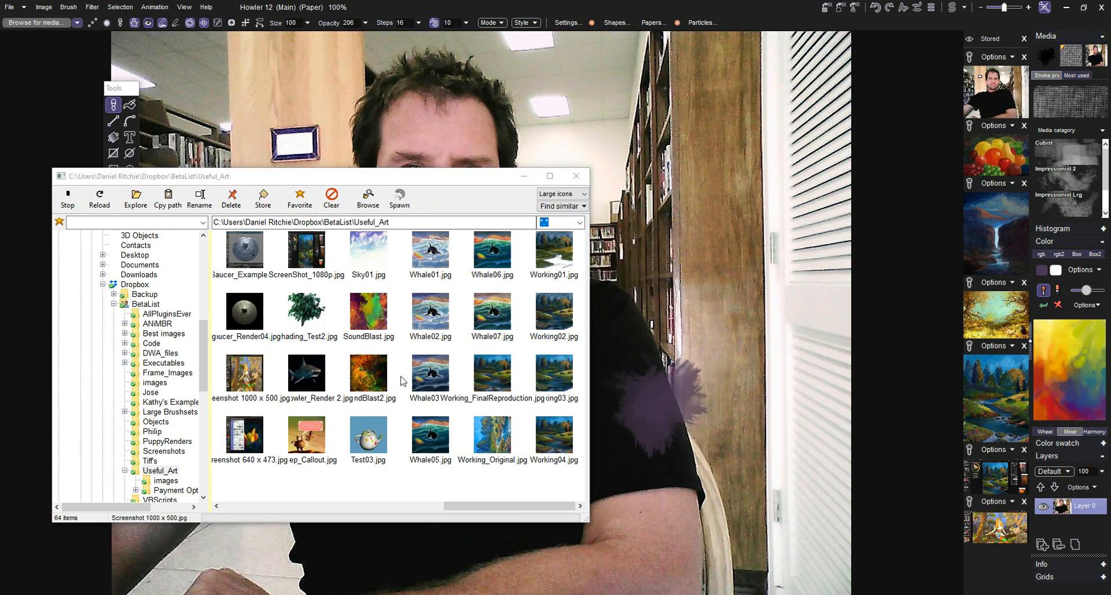
# Step: Store Whale03.jpg and Test03.jpg from the Useful_Art folder as well
pyautogui.click(423, 374)
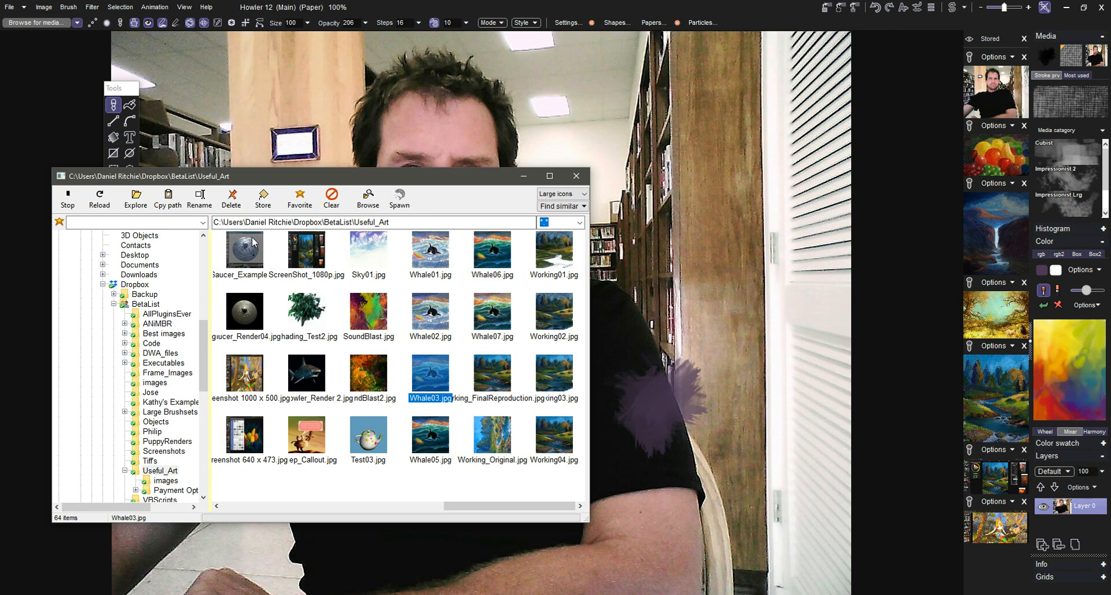
pyautogui.click(264, 198)
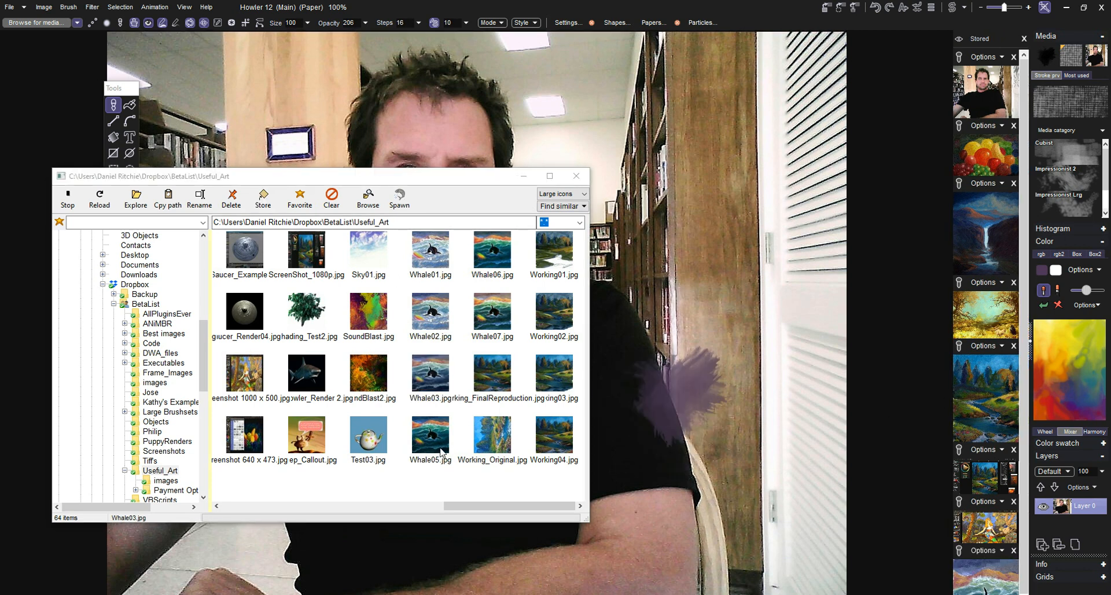
pyautogui.click(377, 444)
pyautogui.click(271, 197)
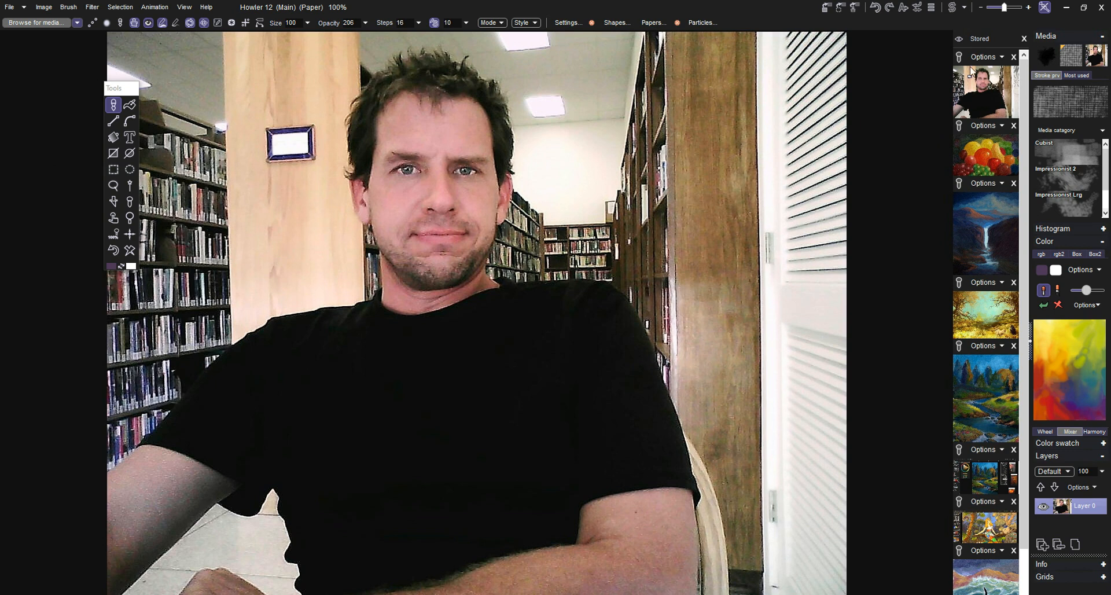
# Step: Review the paste, combine and channel options of the stored forest river painting and use that image as the brush
pyautogui.scroll(-2, 1019, 165)
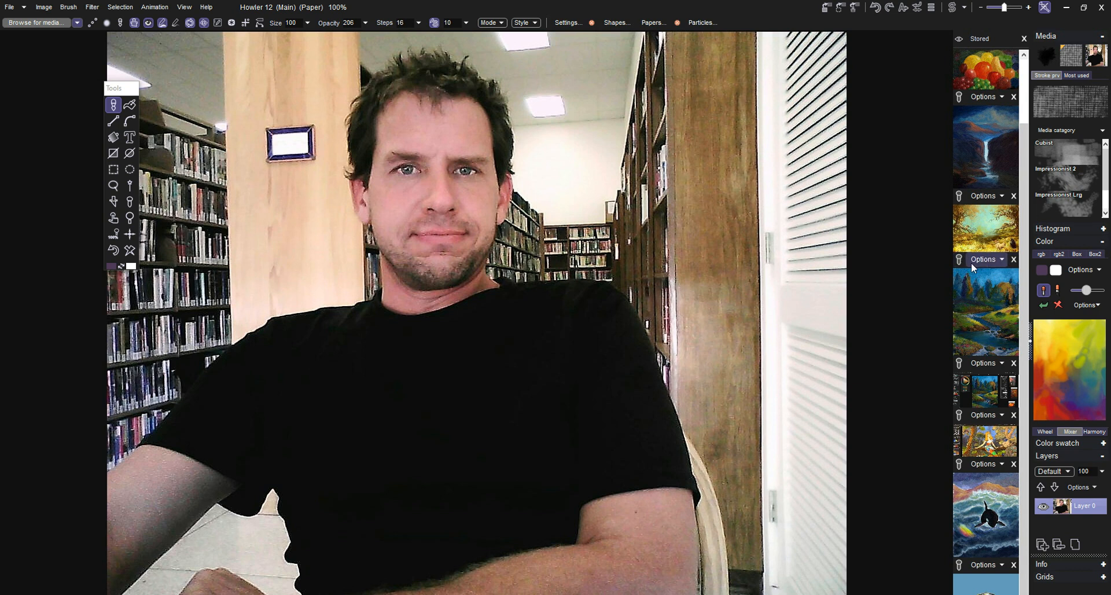
pyautogui.moveTo(986, 290)
pyautogui.mouseDown()
pyautogui.moveTo(985, 276)
pyautogui.moveTo(999, 280)
pyautogui.moveTo(977, 301)
pyautogui.moveTo(1001, 322)
pyautogui.moveTo(991, 277)
pyautogui.mouseUp()
pyautogui.click(1003, 261)
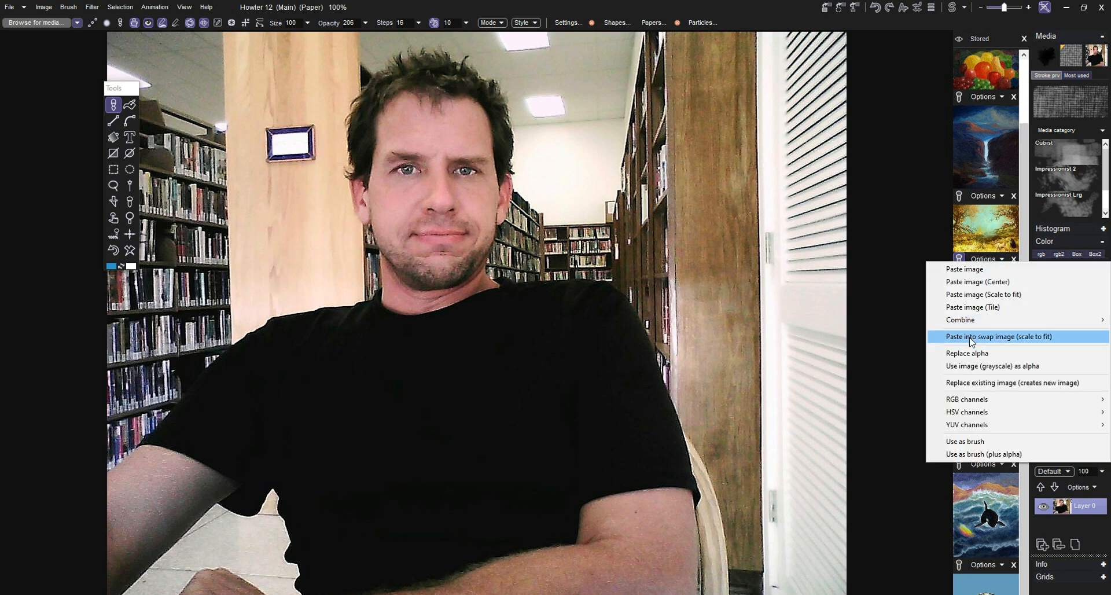
pyautogui.moveTo(964, 325)
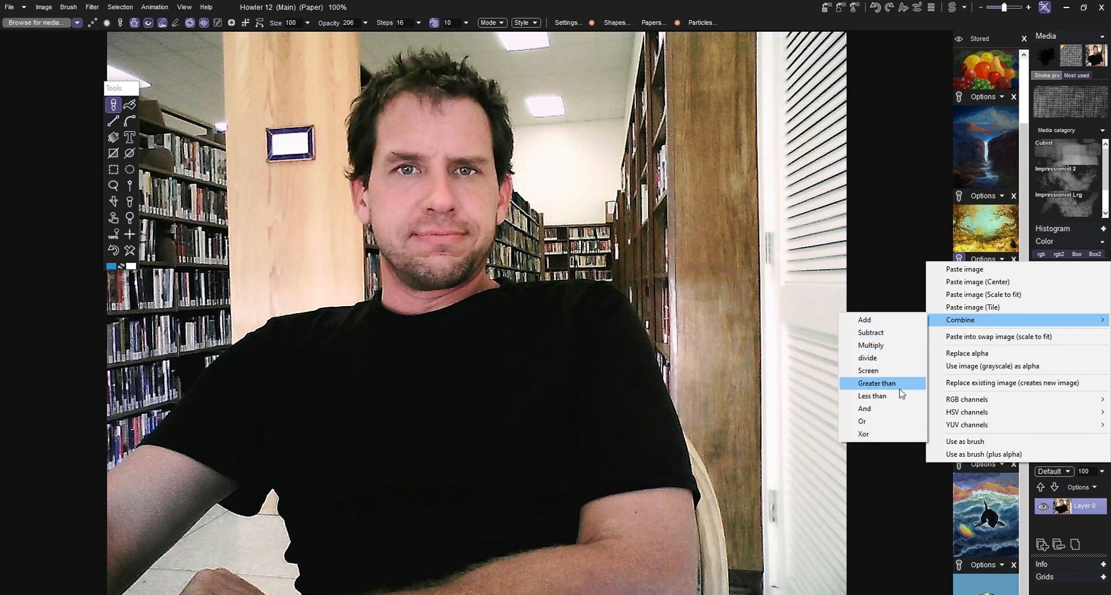
pyautogui.moveTo(997, 401)
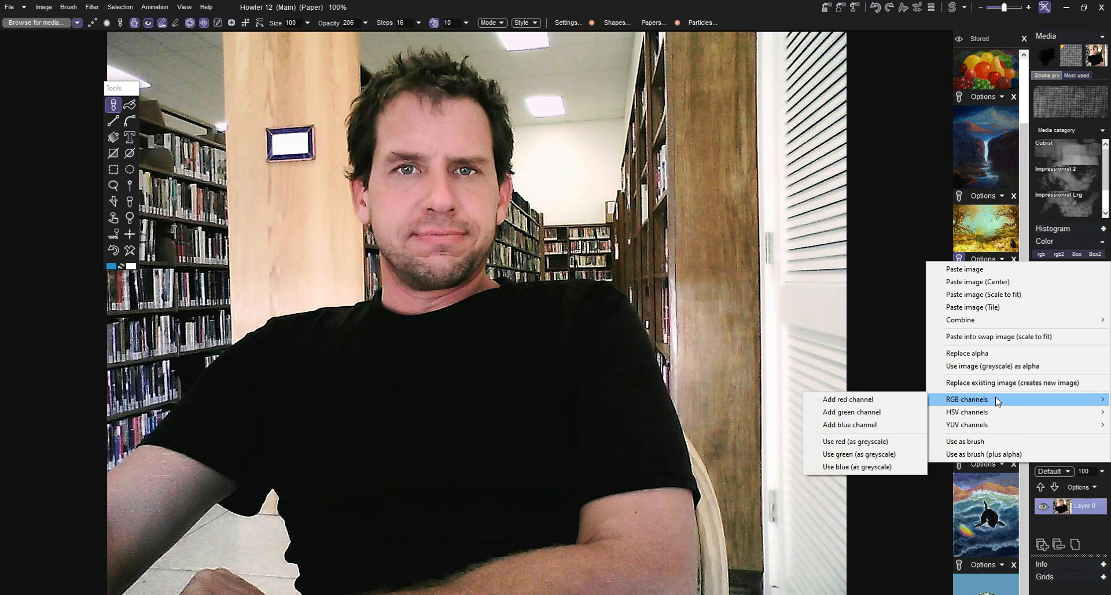
pyautogui.click(976, 442)
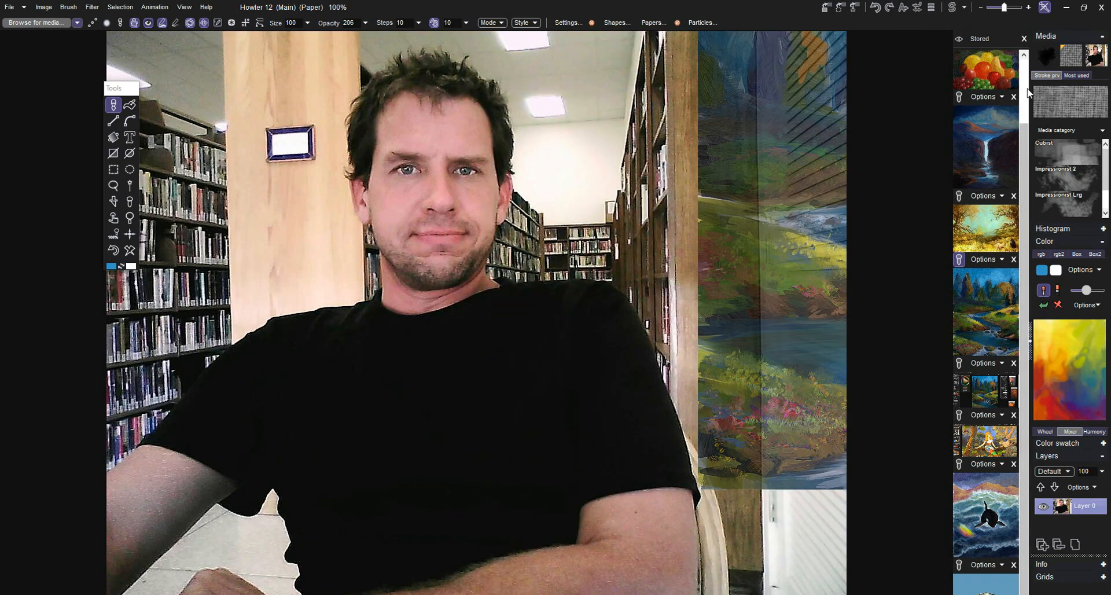
# Step: Remove the stored river painting, golden forest painting and ScreenShot_1080p image, and close all remaining stored images
pyautogui.click(1028, 89)
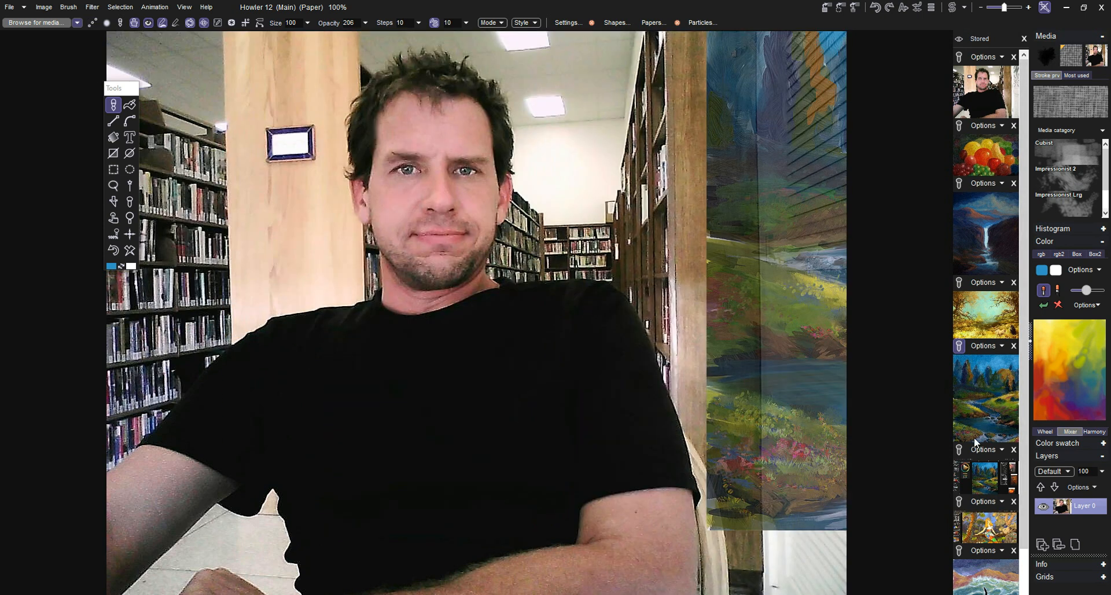
pyautogui.click(1013, 345)
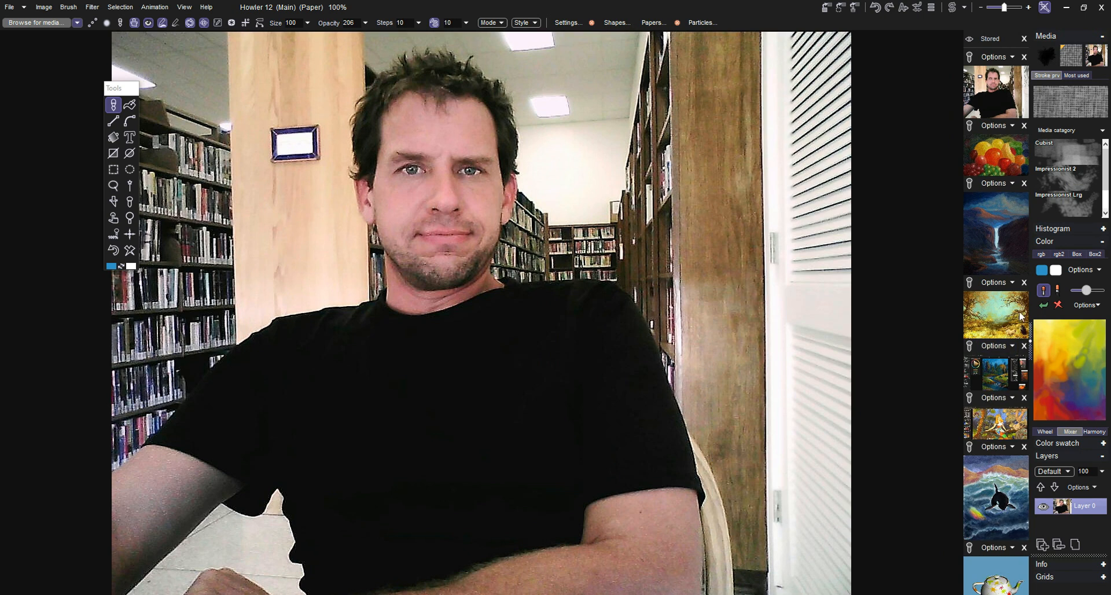
pyautogui.click(1024, 282)
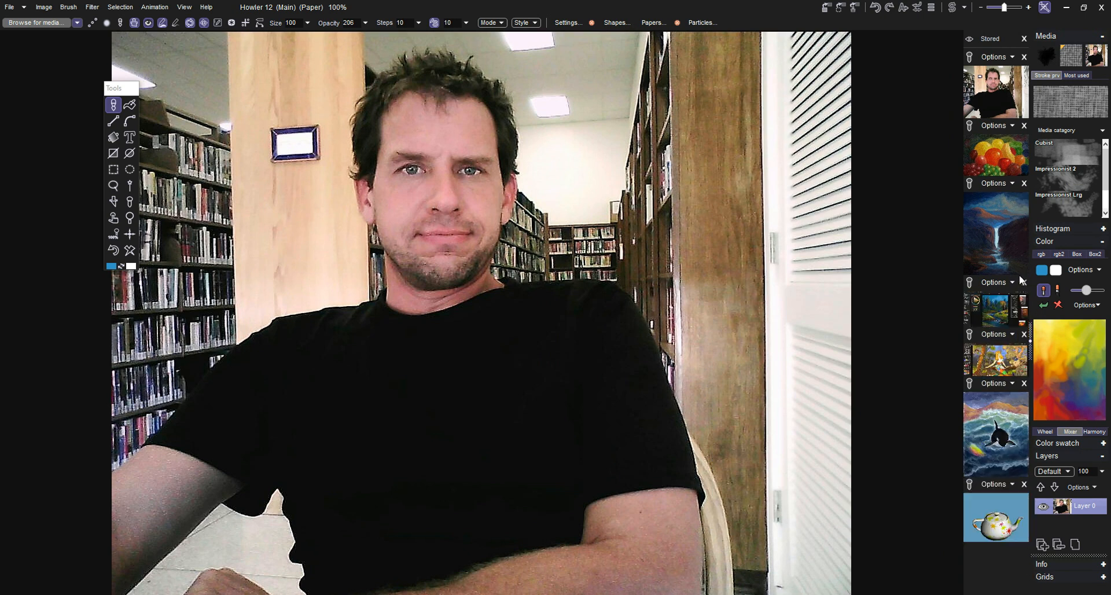
pyautogui.click(1025, 282)
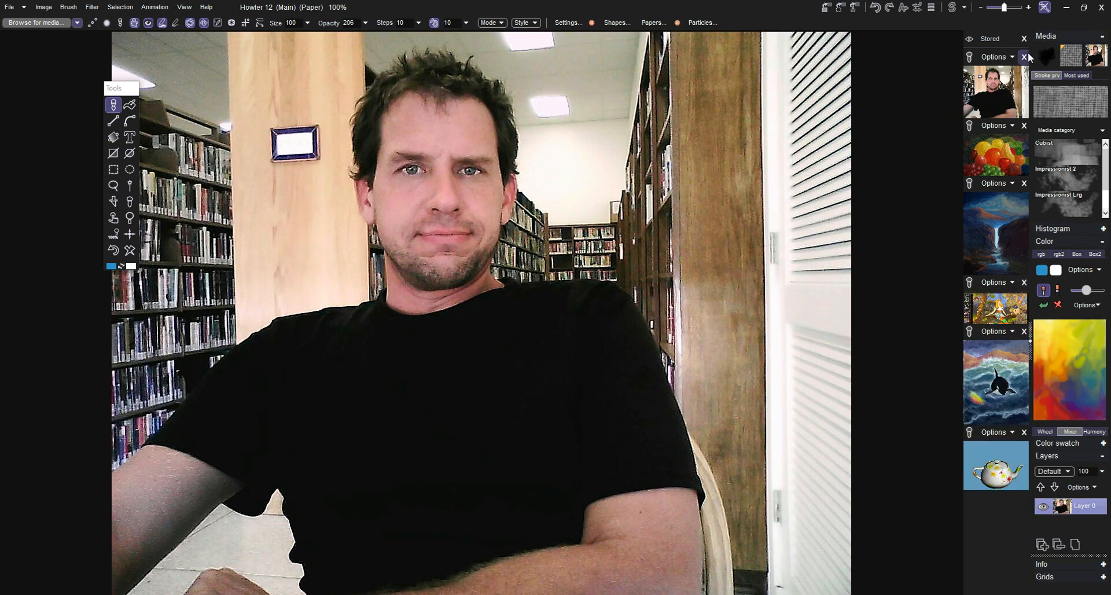
pyautogui.click(1023, 39)
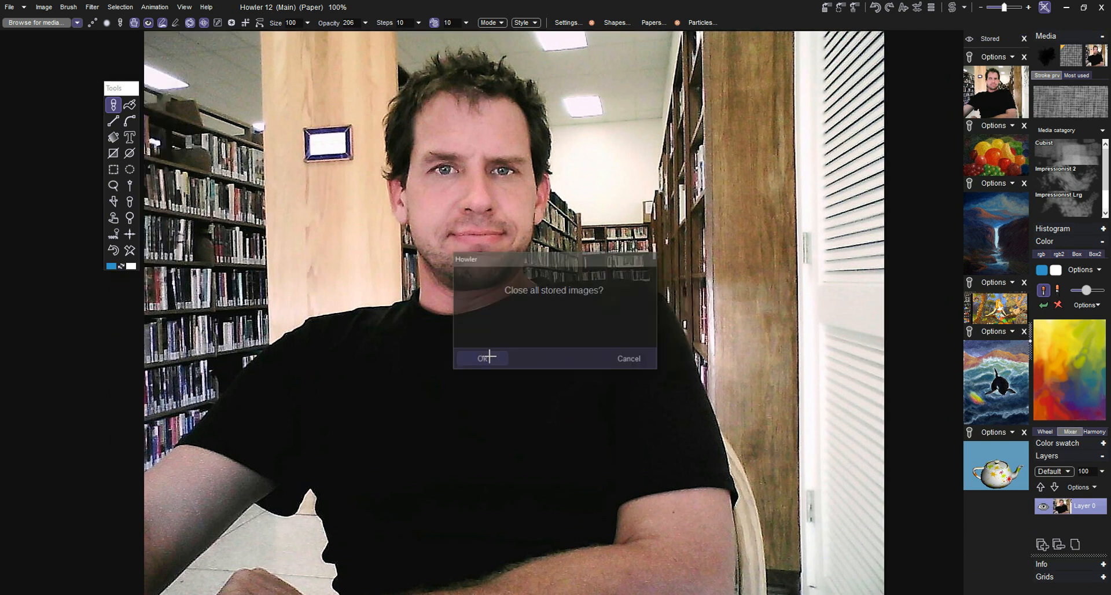
pyautogui.click(487, 357)
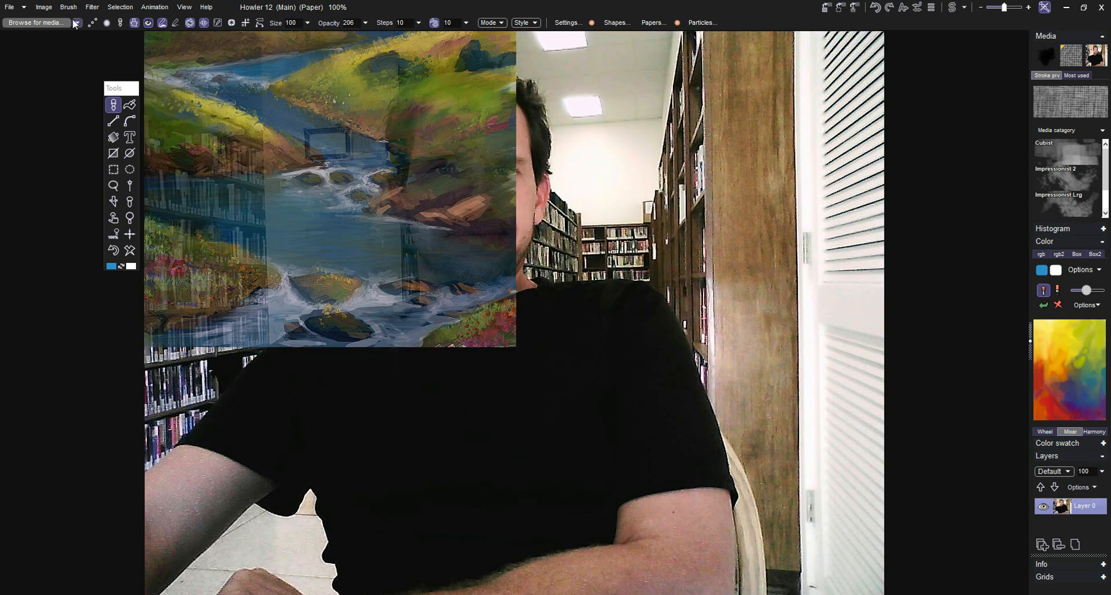
# Step: Load the Airbrush 100 preset and start the Map to gradient color filter, moving its settings clear of the face
pyautogui.click(75, 23)
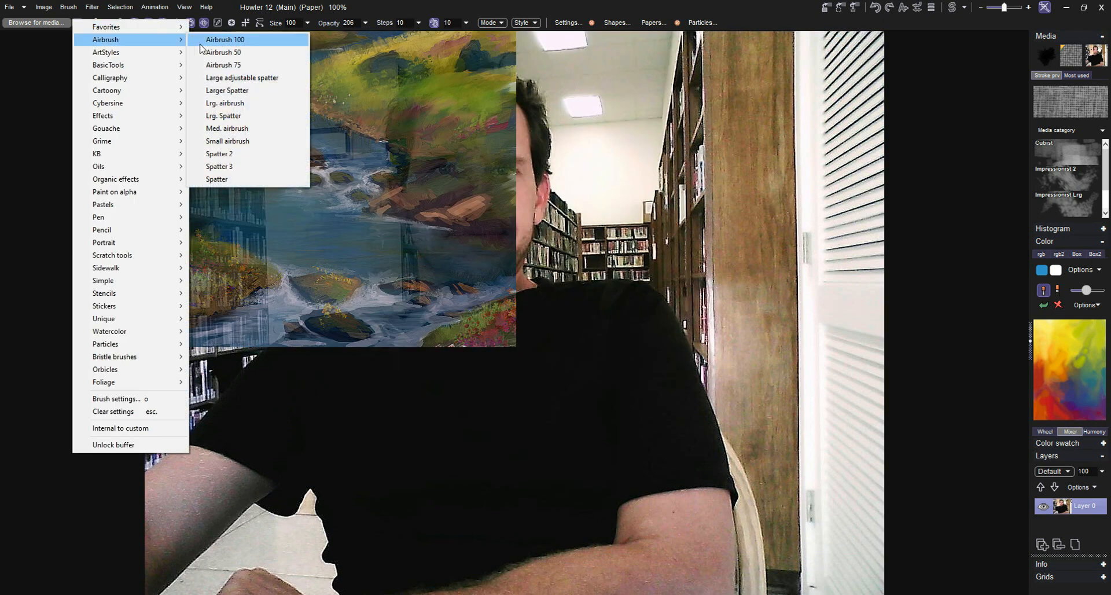
pyautogui.click(200, 41)
pyautogui.click(92, 8)
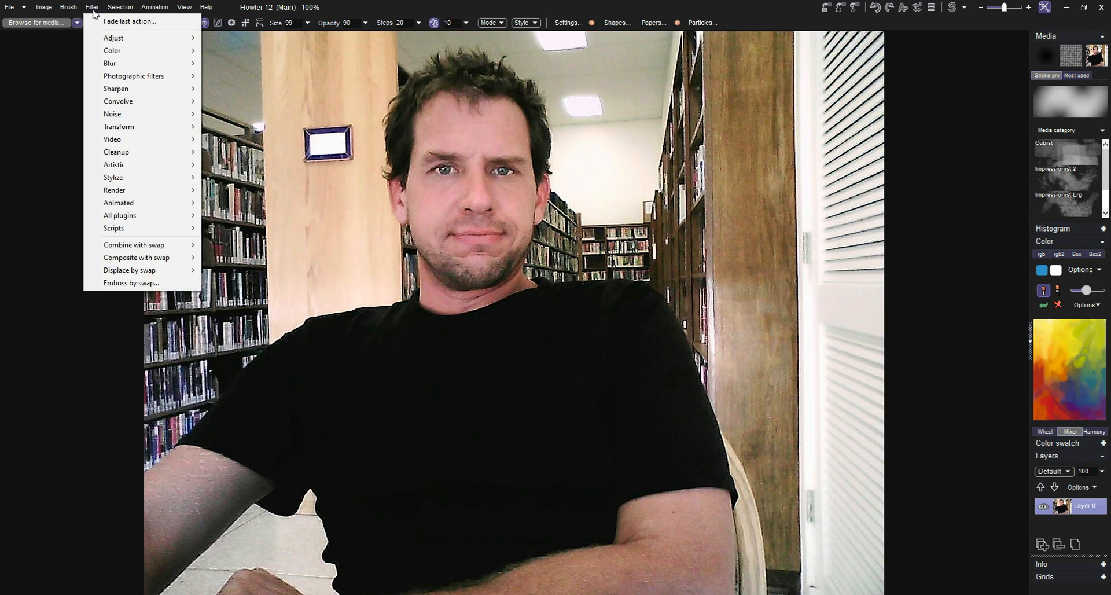
pyautogui.moveTo(127, 64)
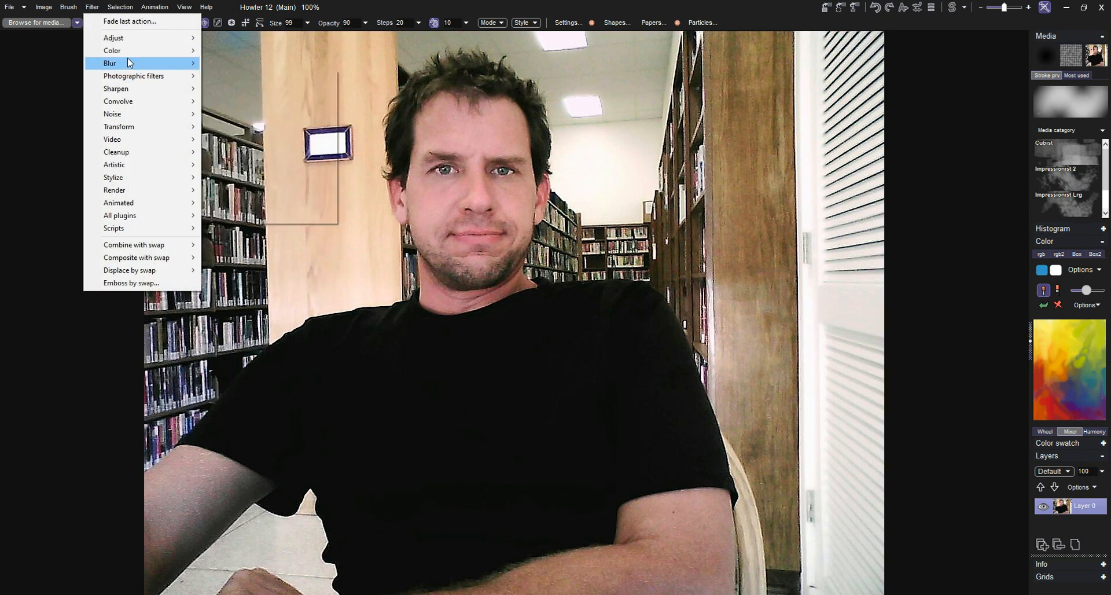
pyautogui.moveTo(165, 53)
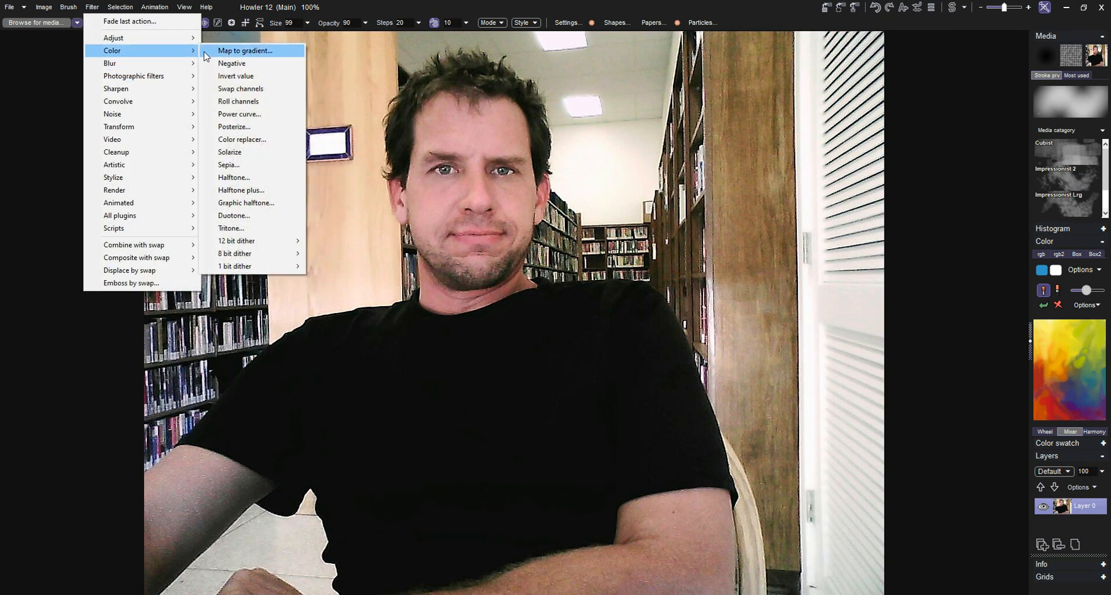
pyautogui.click(205, 51)
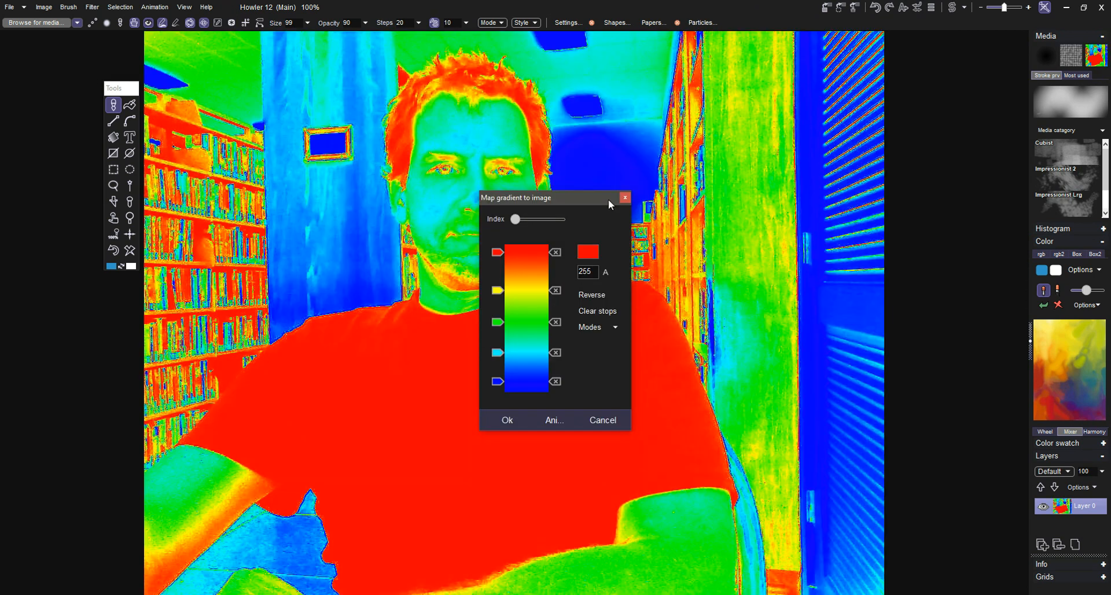
pyautogui.moveTo(586, 198); pyautogui.dragTo(765, 143)
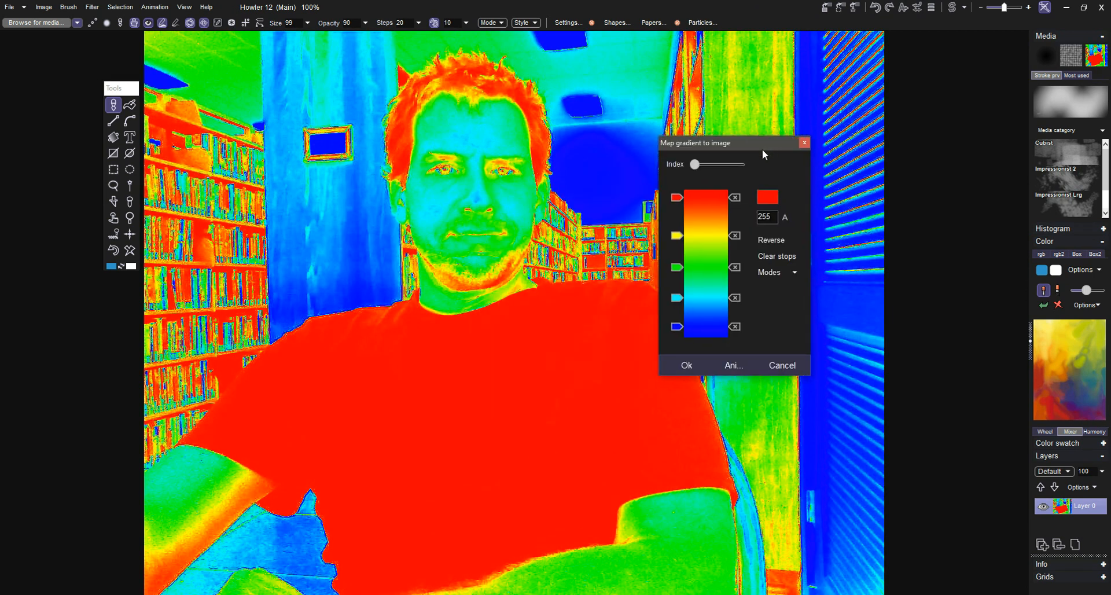
# Step: Move the red gradient stop down, the green and cyan stops up towards yellow, the blue stop slightly up, and apply the gradient map
pyautogui.moveTo(682, 197)
pyautogui.mouseDown()
pyautogui.moveTo(683, 221)
pyautogui.moveTo(679, 210)
pyautogui.mouseUp()
pyautogui.moveTo(678, 267)
pyautogui.mouseDown()
pyautogui.moveTo(675, 302)
pyautogui.moveTo(679, 247)
pyautogui.mouseUp()
pyautogui.moveTo(678, 297); pyautogui.dragTo(678, 256)
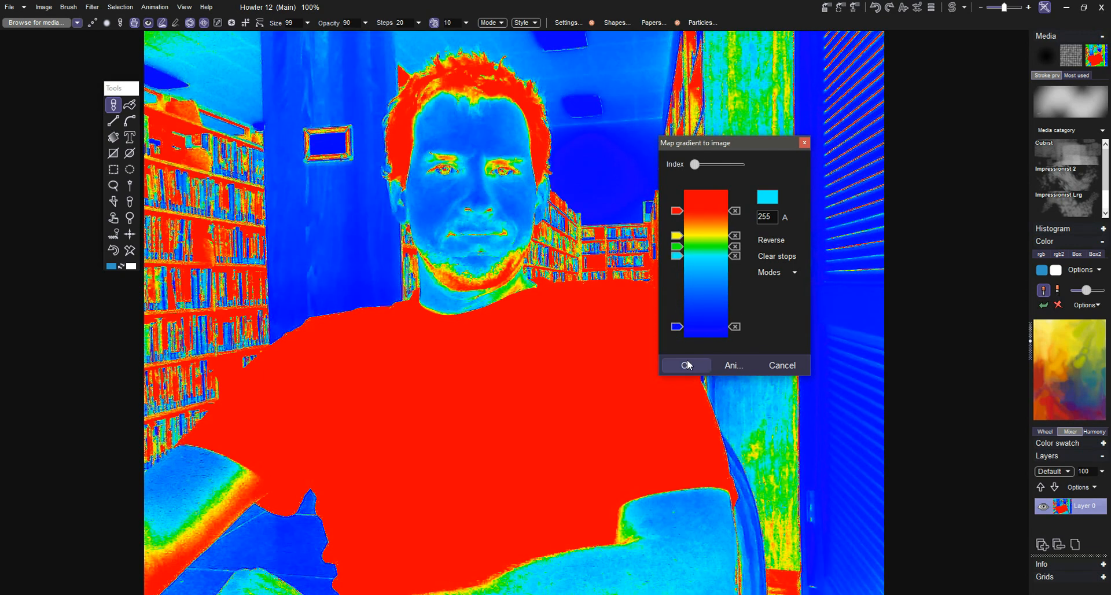
pyautogui.moveTo(678, 328)
pyautogui.mouseDown()
pyautogui.moveTo(678, 338)
pyautogui.moveTo(678, 322)
pyautogui.mouseUp()
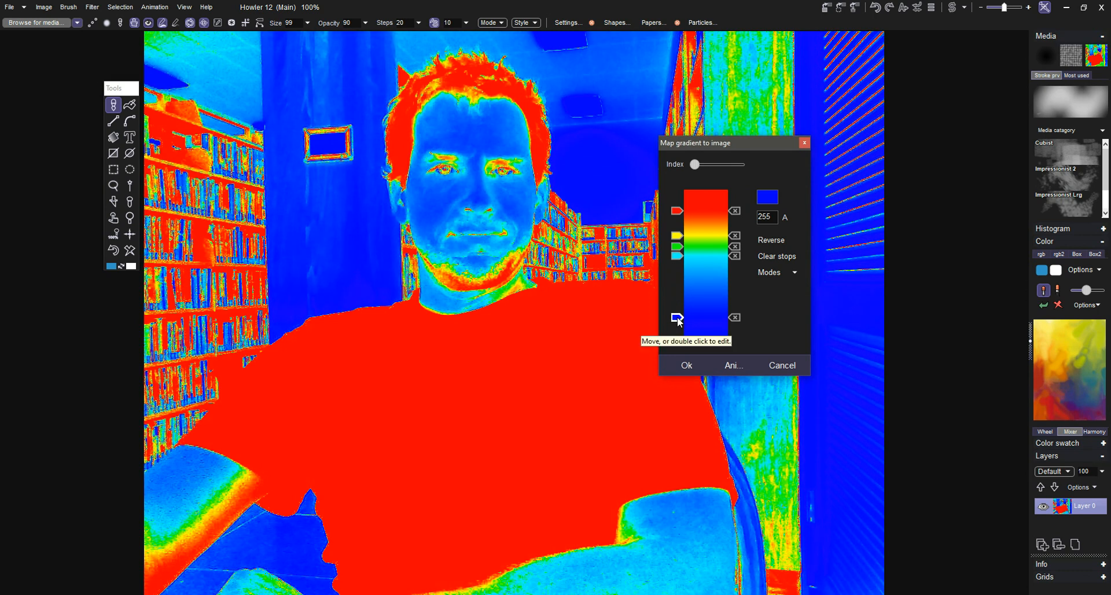
pyautogui.click(686, 365)
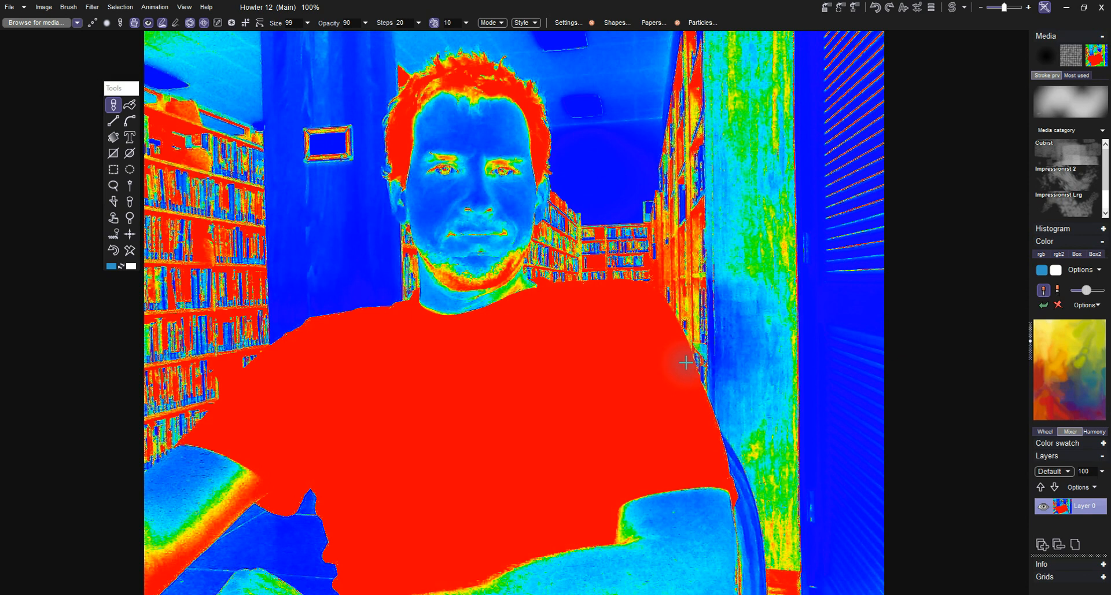
pyautogui.press('super')
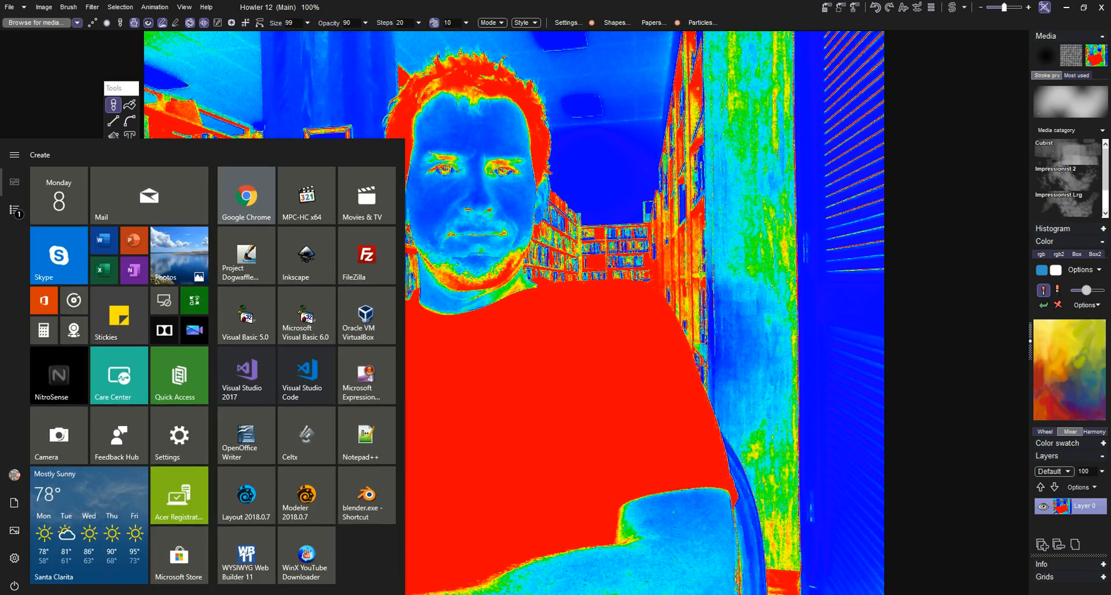
pyautogui.press('super')
pyautogui.rightClick(923, 570)
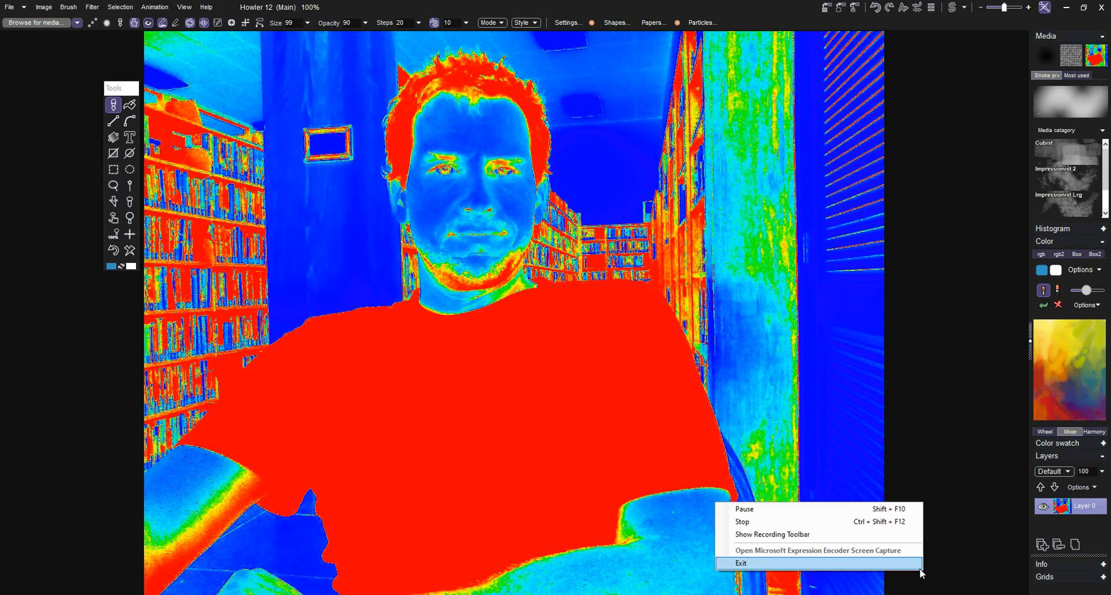